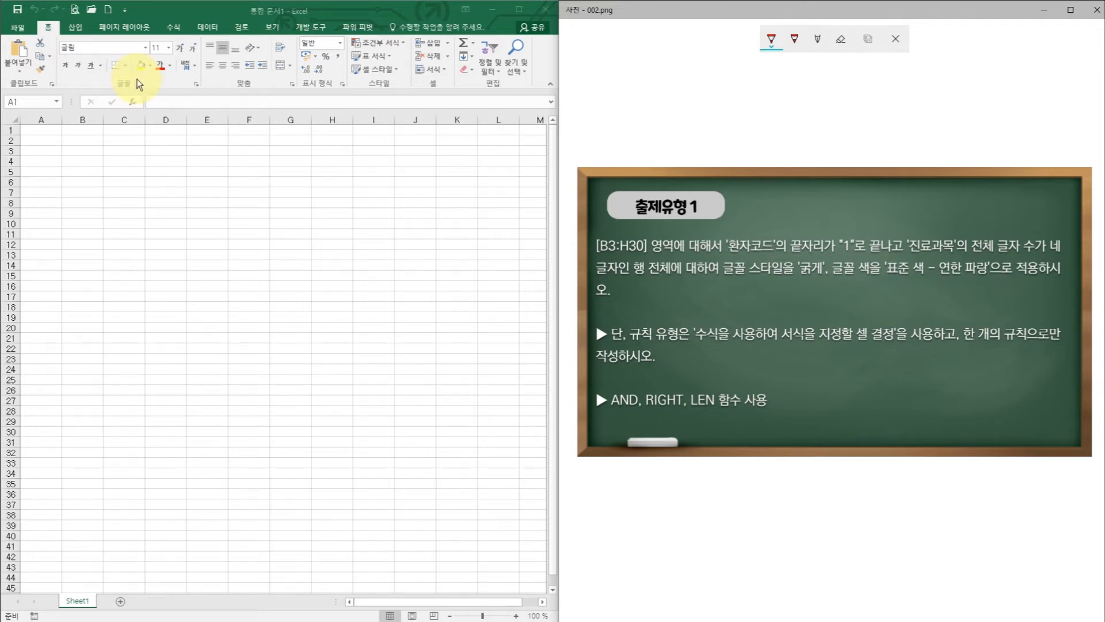
# Open the workbook 기본작업(조건부서식).xlsx from the 2021컴활1급 > 스프레드시트 > 이론 folder on the C: drive.
pyautogui.click(94, 13)
pyautogui.click(94, 12)
pyautogui.click(69, 193)
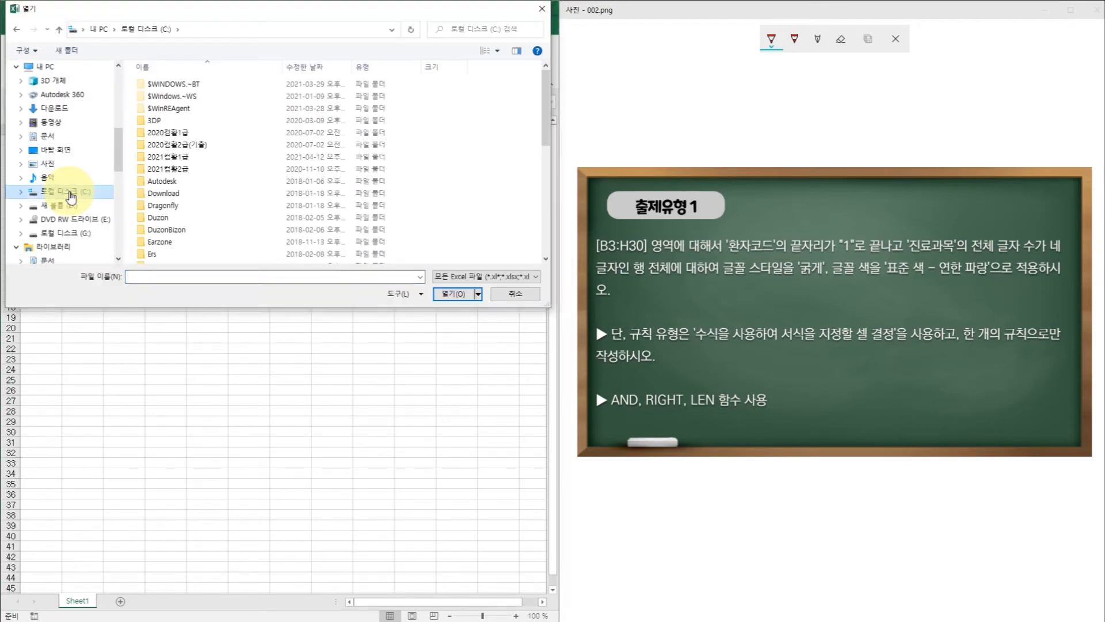
pyautogui.doubleClick(184, 160)
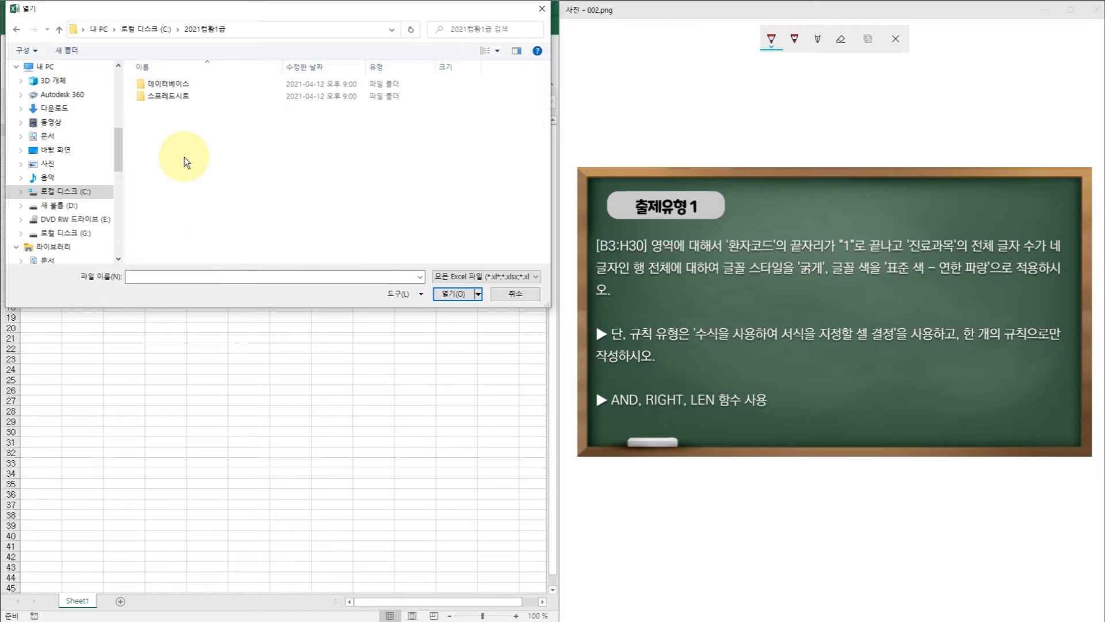
pyautogui.doubleClick(185, 99)
pyautogui.doubleClick(173, 134)
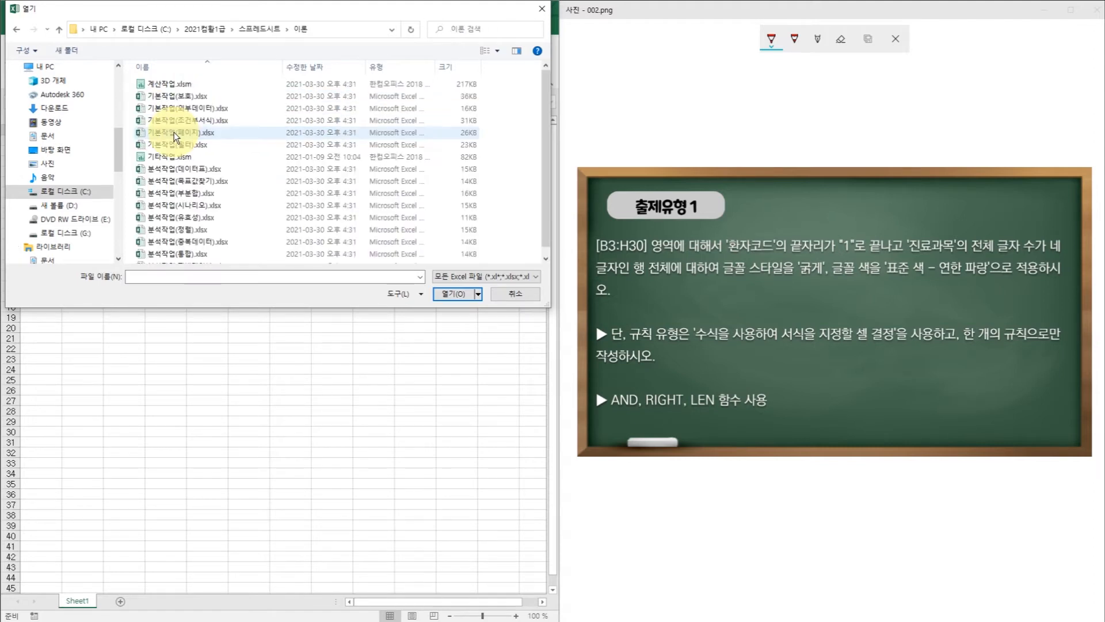
pyautogui.doubleClick(211, 121)
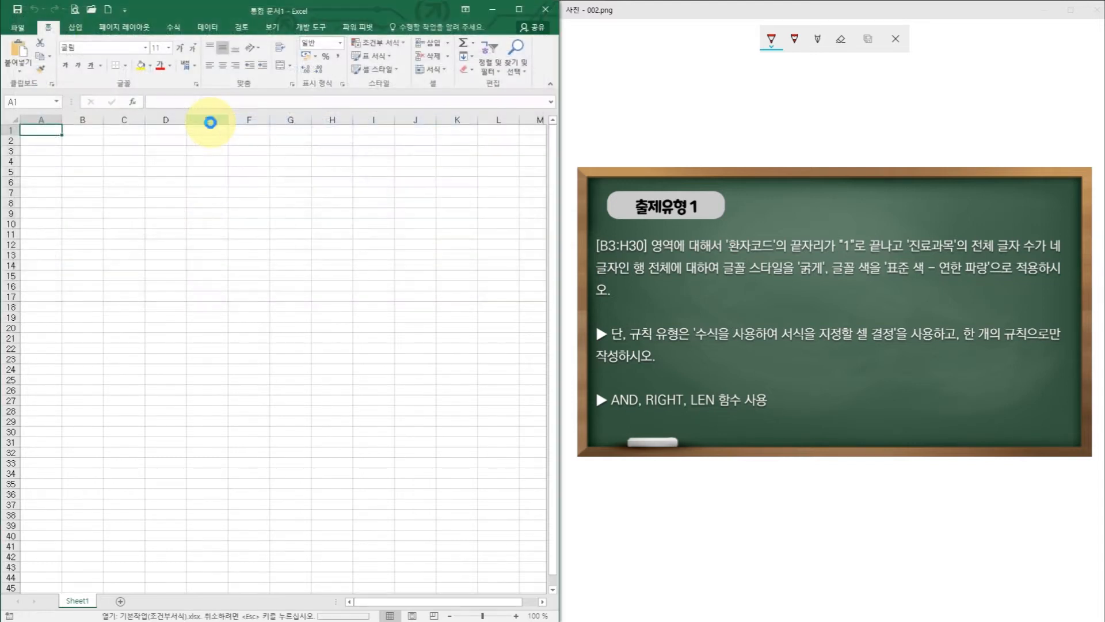
pyautogui.moveTo(334, 19); pyautogui.dragTo(216, 17)
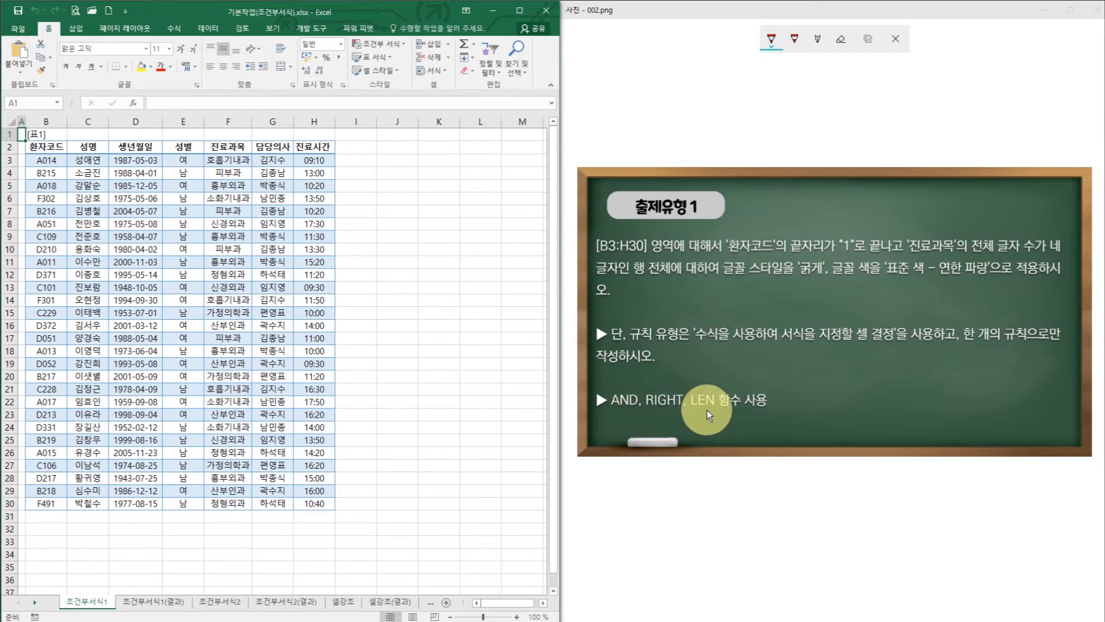
# Underline in red the 환자코드 ending-in-"1" condition and the RIGHT function in the task image.
pyautogui.click(772, 41)
pyautogui.click(734, 118)
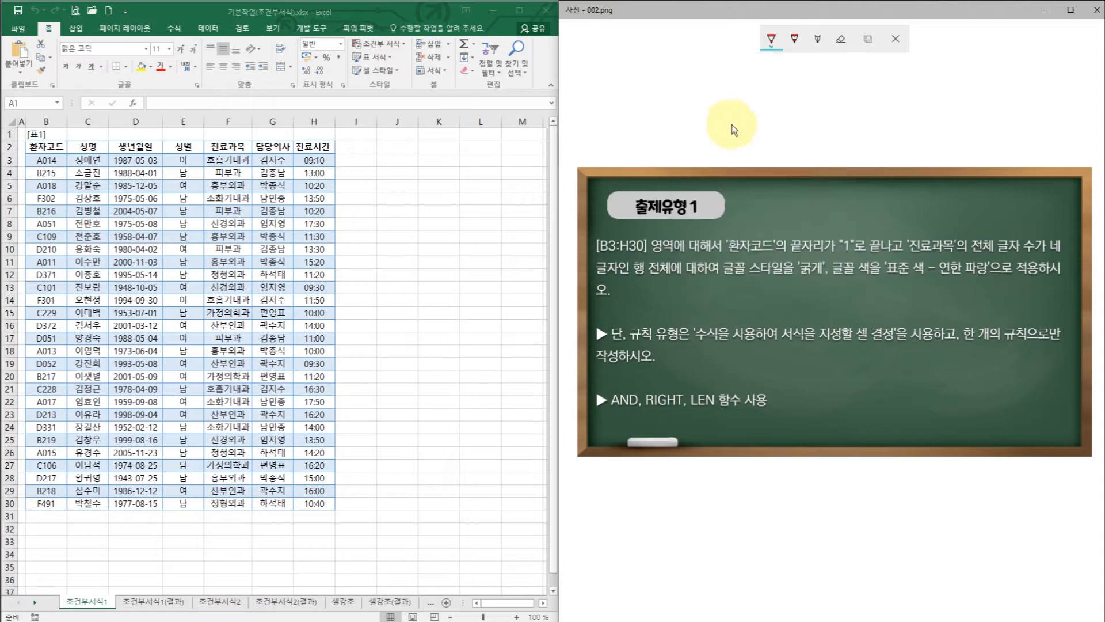
pyautogui.moveTo(728, 254); pyautogui.dragTo(901, 254)
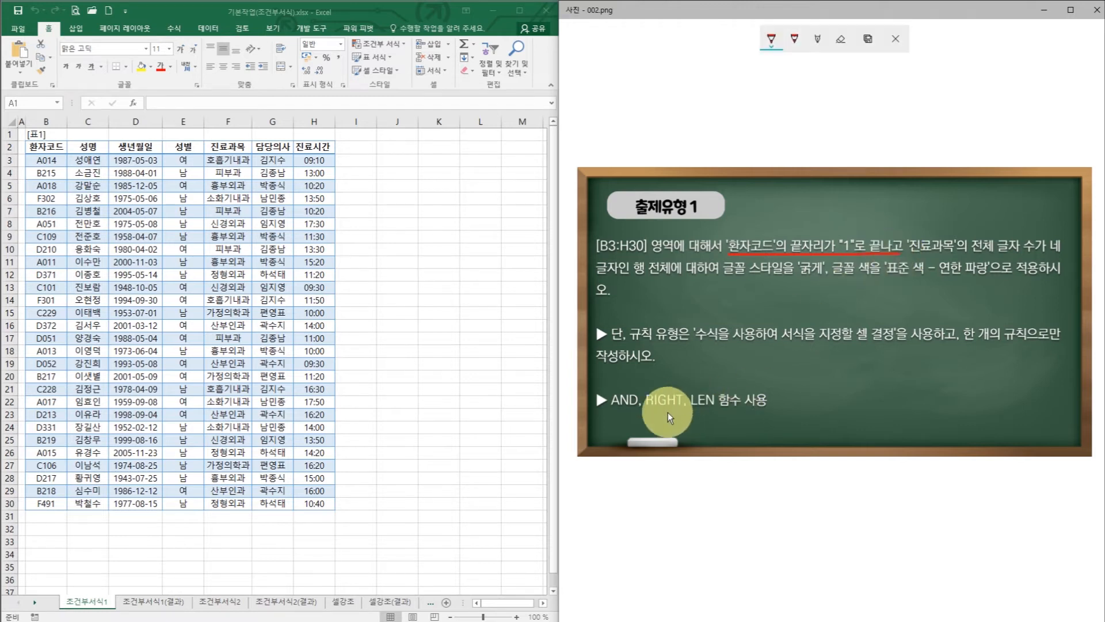
pyautogui.moveTo(645, 407); pyautogui.dragTo(680, 411)
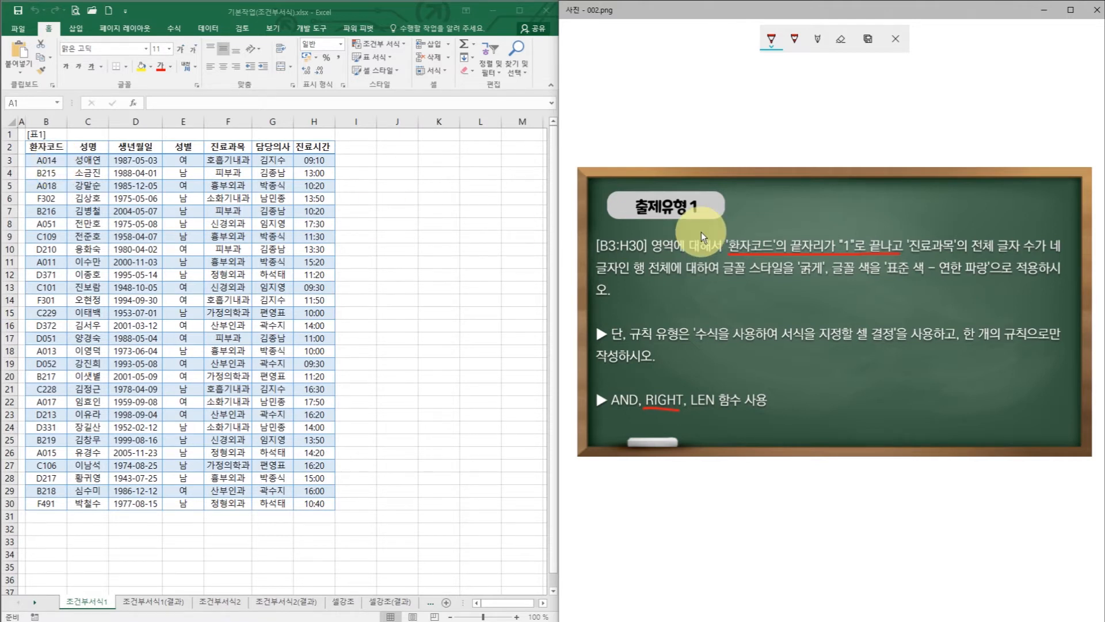
# Underline in red the four-character 진료과목 condition and the LEN and AND functions in the task image.
pyautogui.moveTo(910, 253); pyautogui.dragTo(1033, 255)
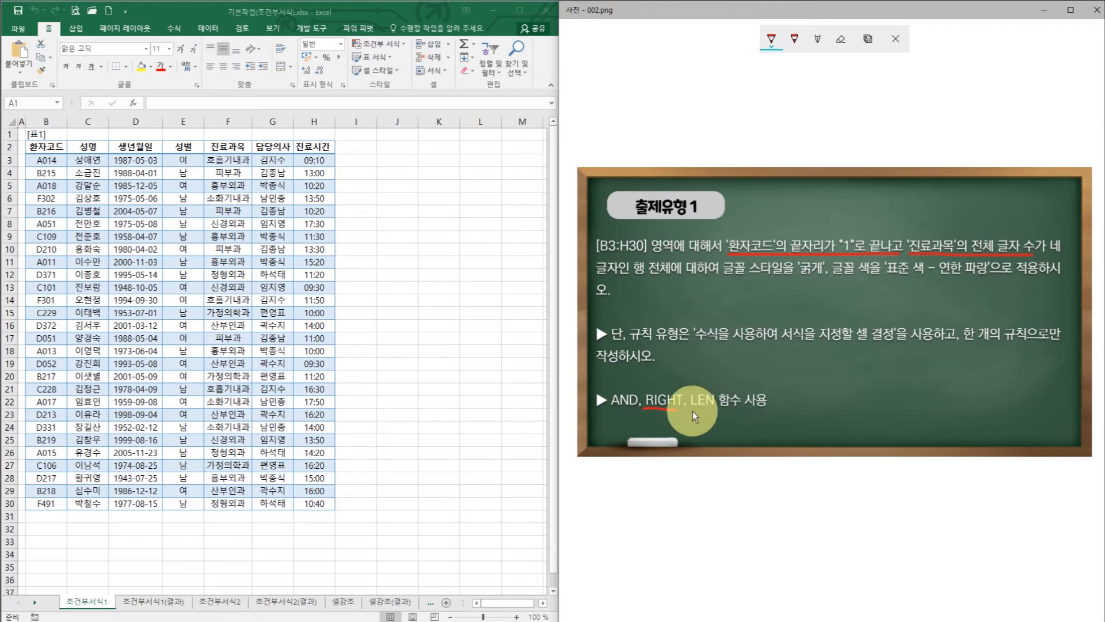
pyautogui.moveTo(691, 410); pyautogui.dragTo(717, 412)
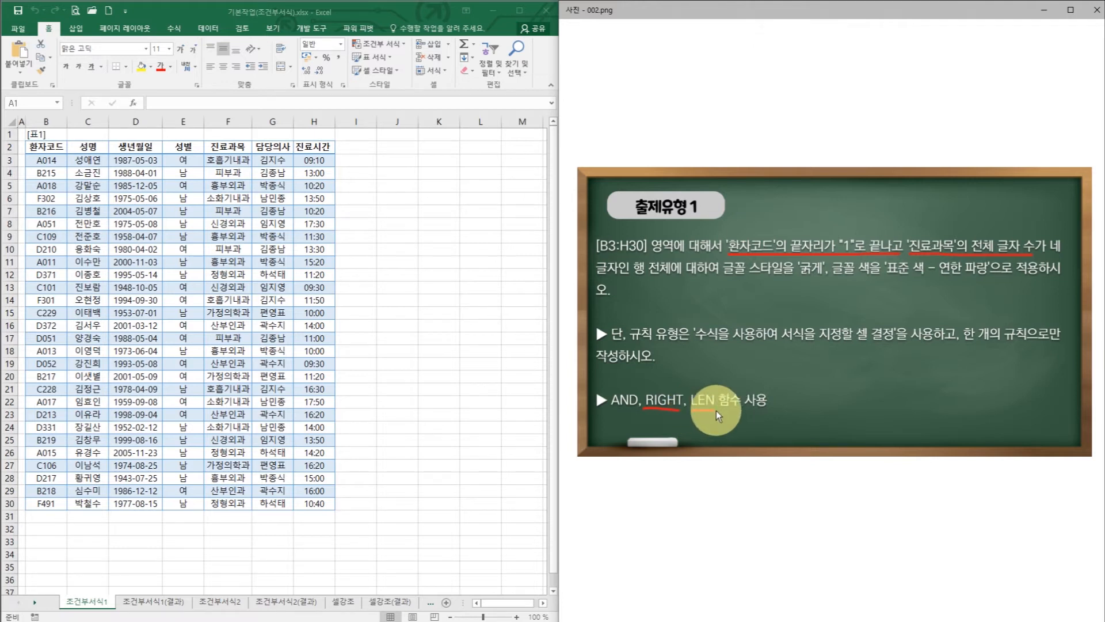
pyautogui.moveTo(1051, 254); pyautogui.dragTo(1061, 252)
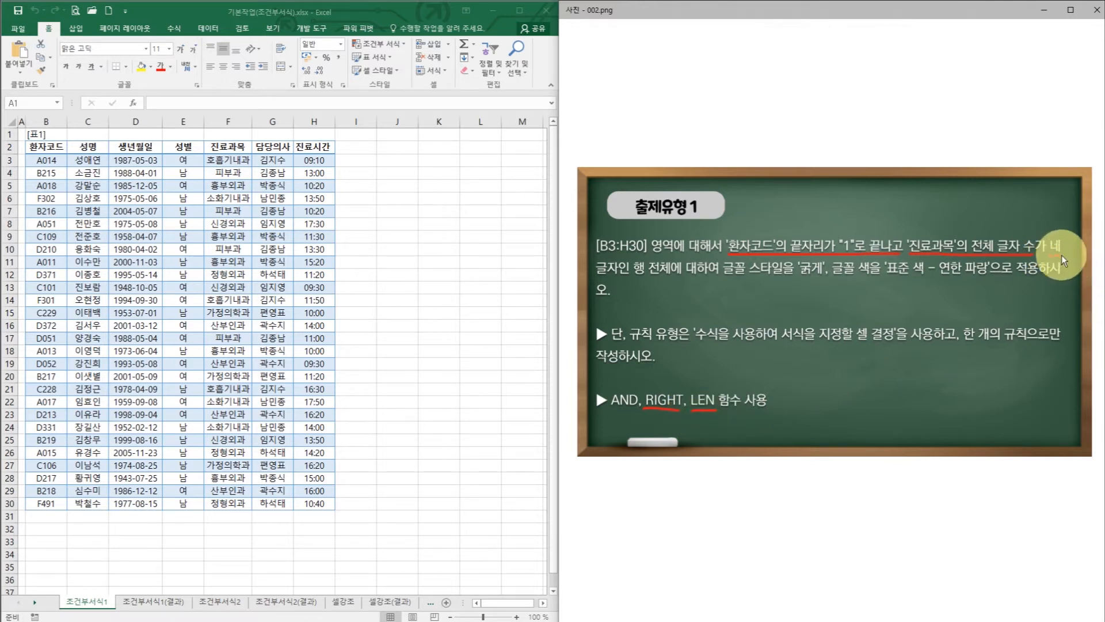
pyautogui.moveTo(598, 277); pyautogui.dragTo(619, 277)
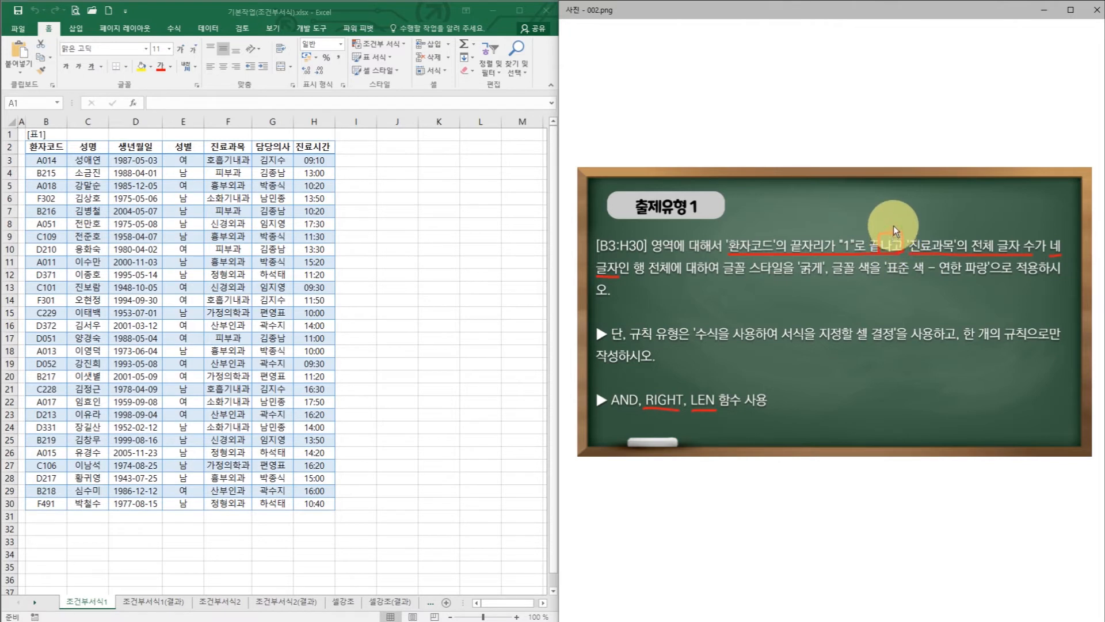
pyautogui.moveTo(610, 409); pyautogui.dragTo(632, 409)
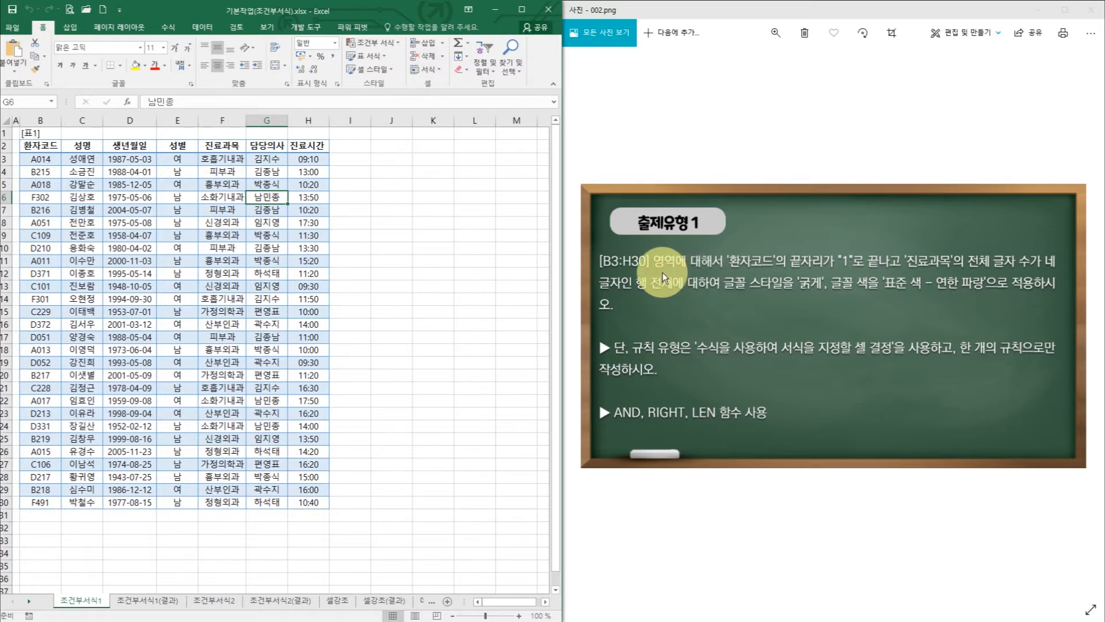
# Start a new conditional formatting rule for B3:H30 with the rule type '수식을 사용하여 서식을 지정할 셀 결정'.
pyautogui.click(42, 164)
pyautogui.moveTo(42, 164); pyautogui.dragTo(307, 502)
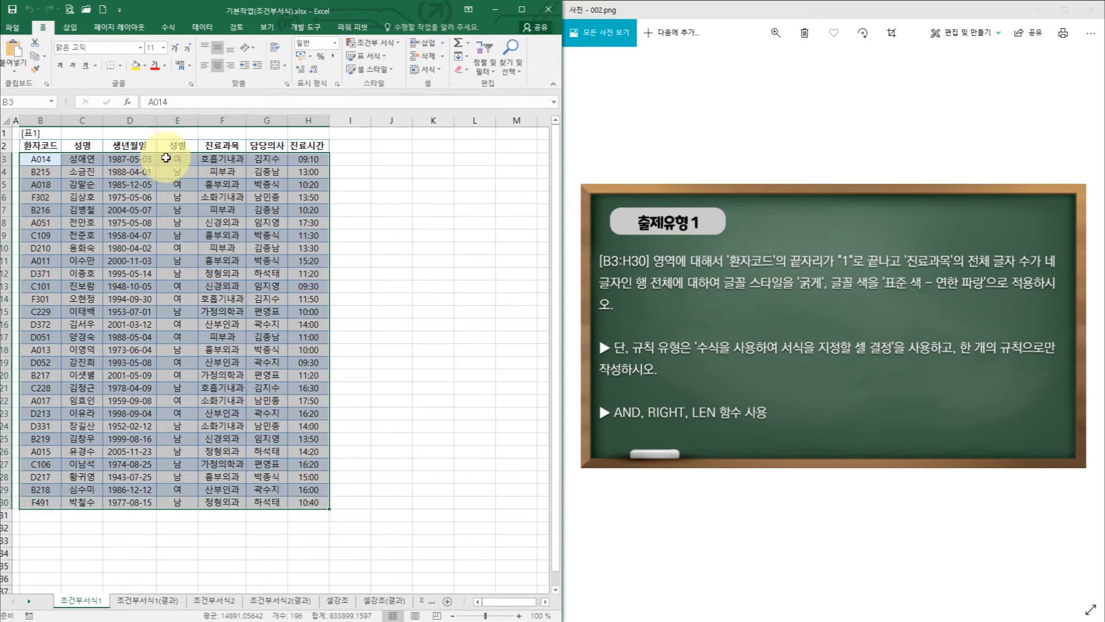
pyautogui.click(373, 46)
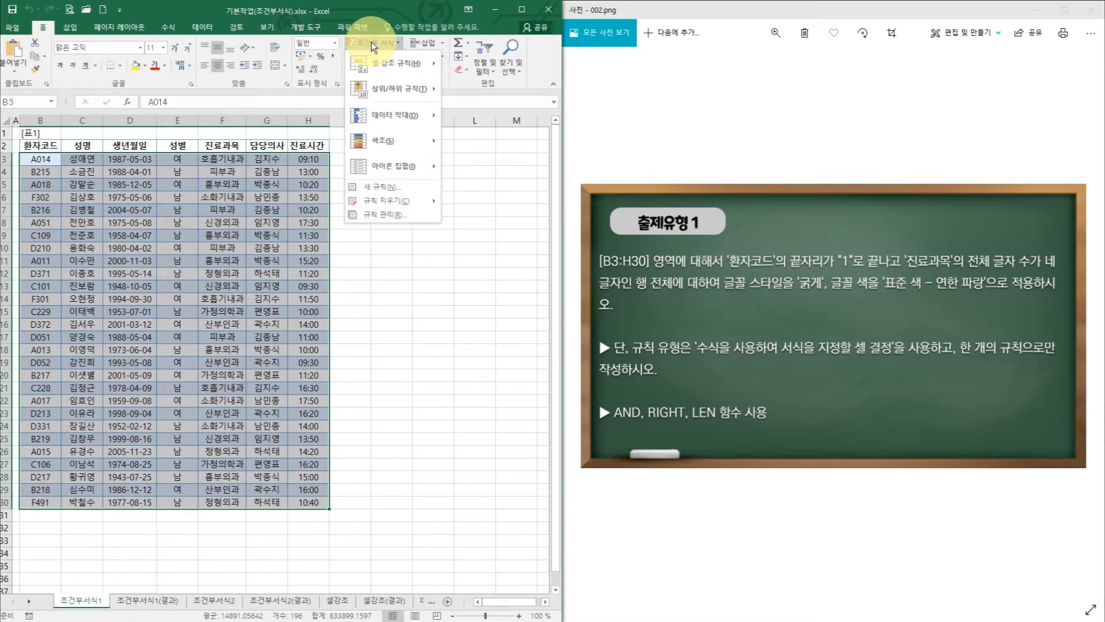
pyautogui.click(386, 189)
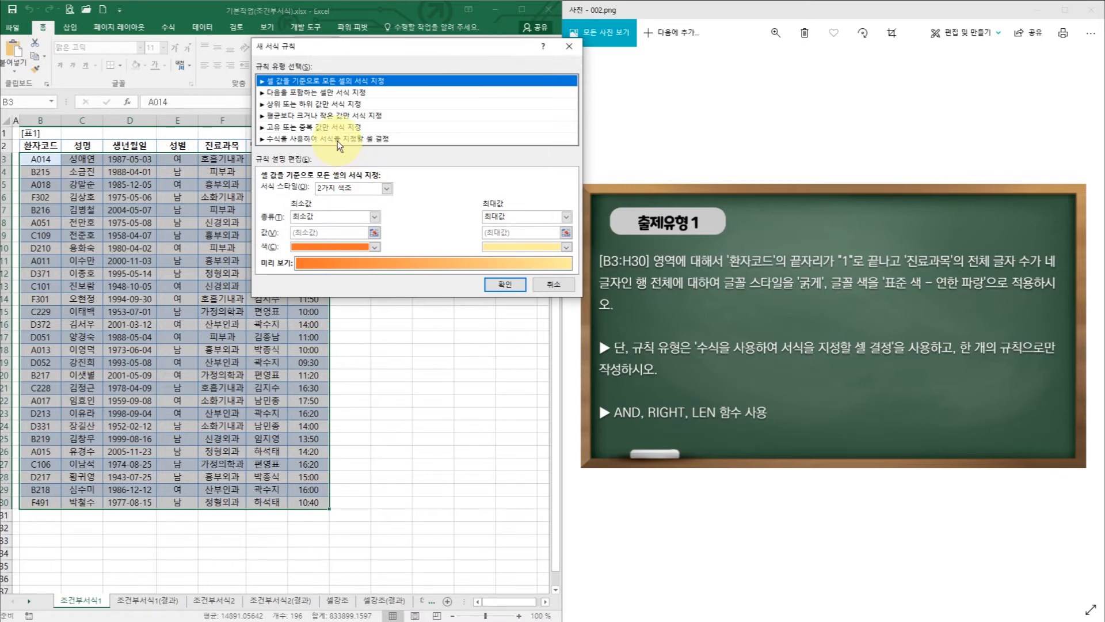
pyautogui.click(338, 140)
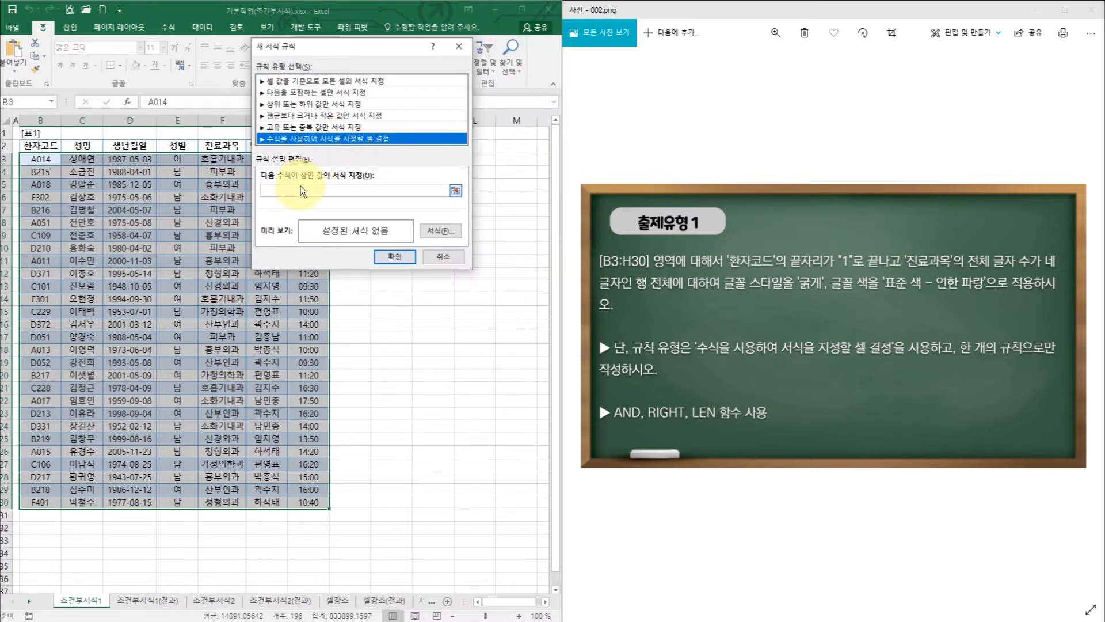
# Begin the rule formula with an AND whose first condition tests the patient code's last character: =and(right($B3,1)="1",.
pyautogui.click(279, 190)
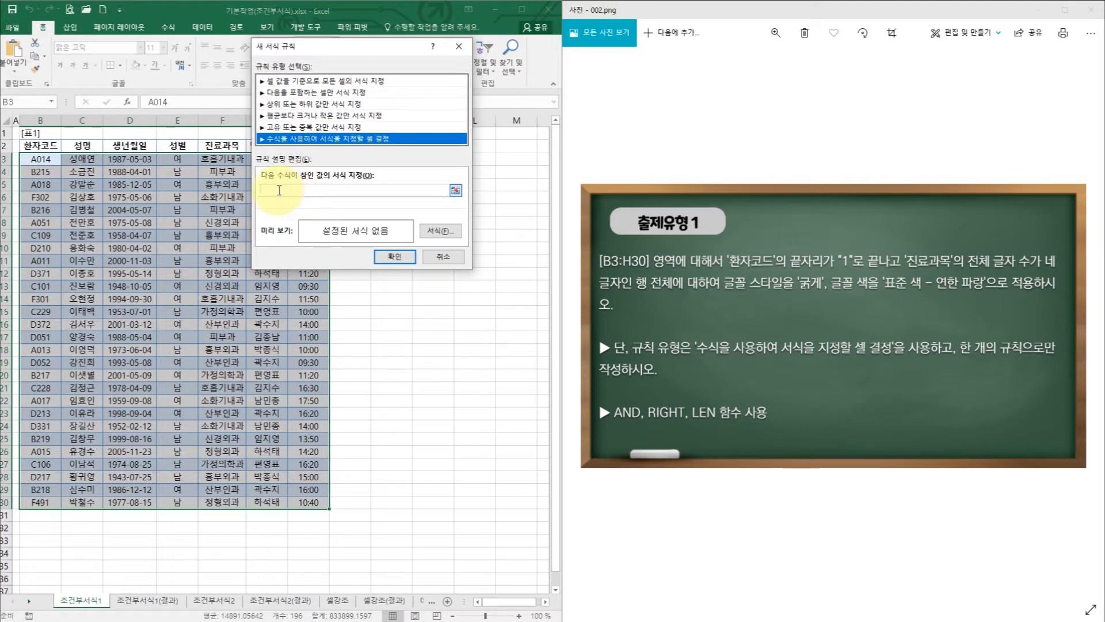
pyautogui.click(286, 190)
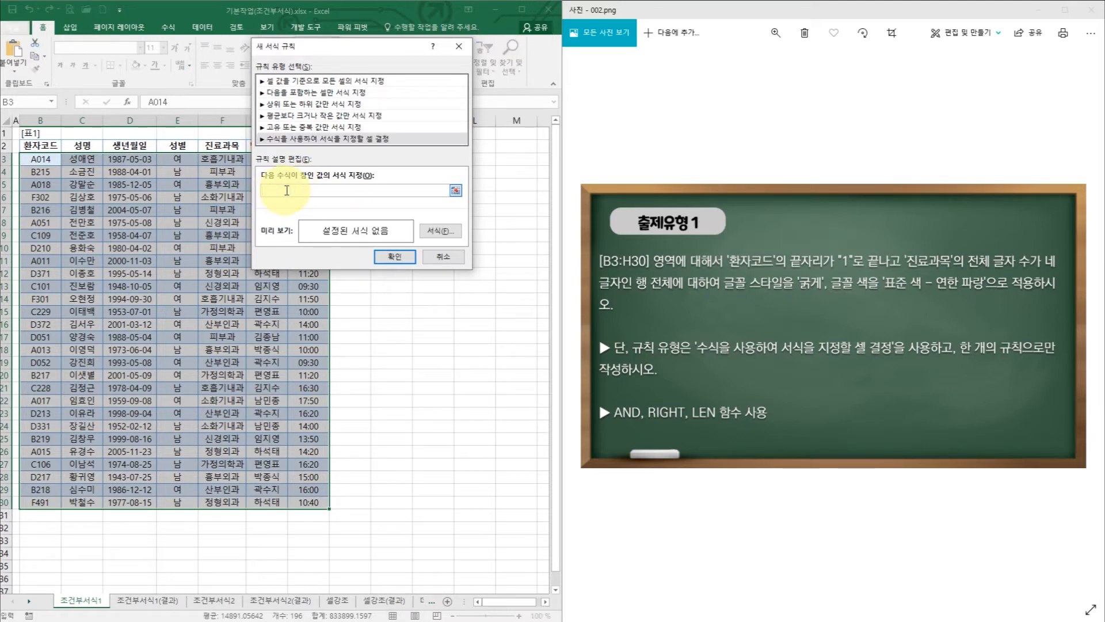
pyautogui.write('=')
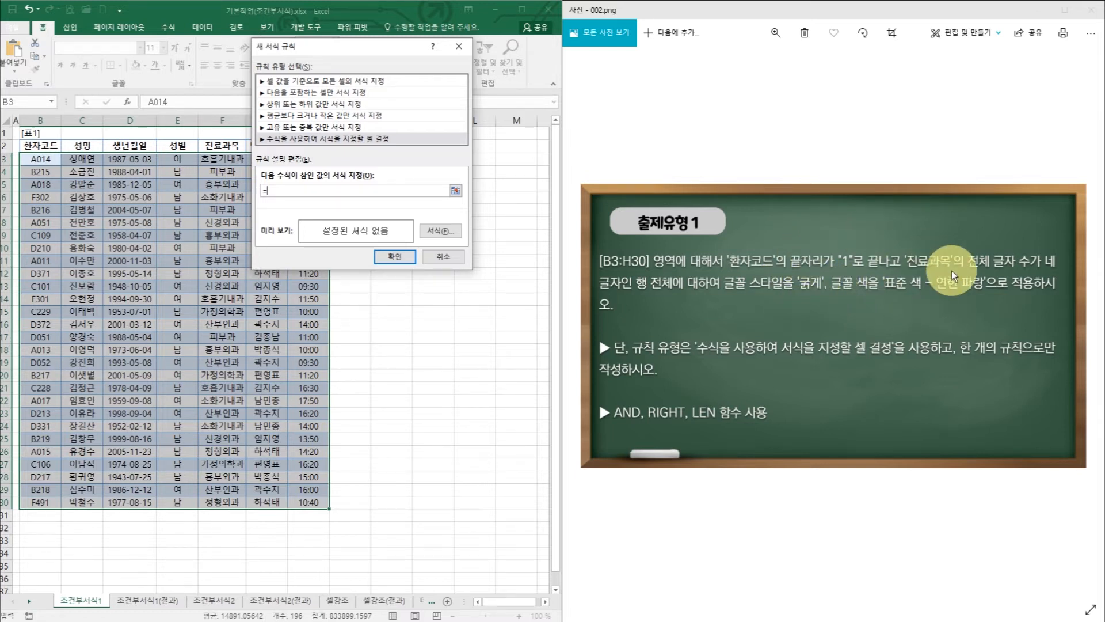
pyautogui.click(298, 189)
pyautogui.write('and')
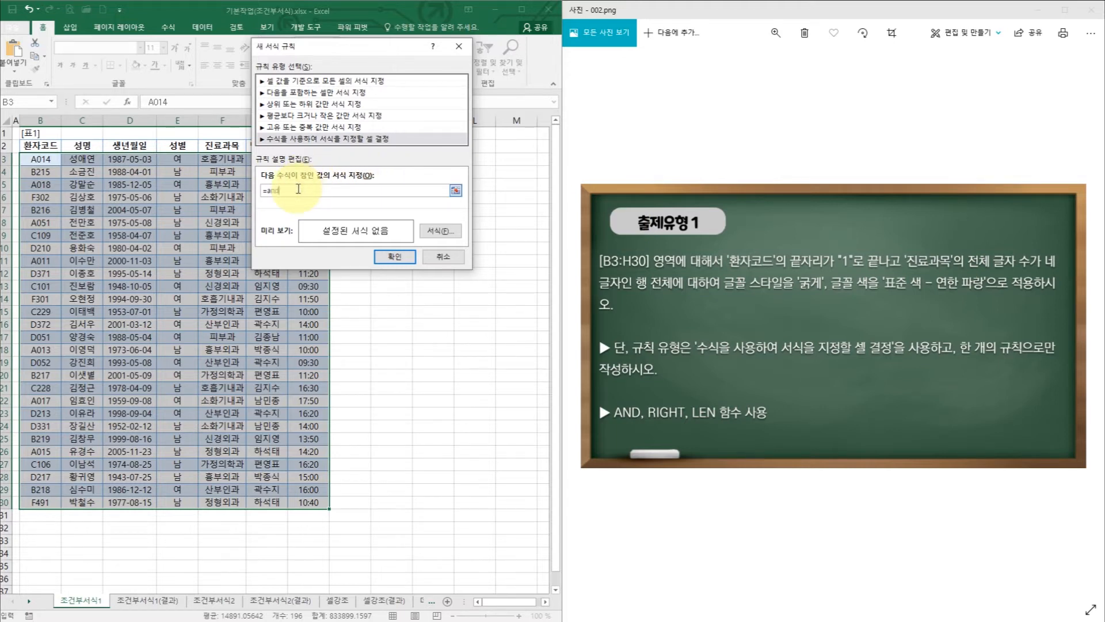
pyautogui.write('(ri')
pyautogui.write('ght(')
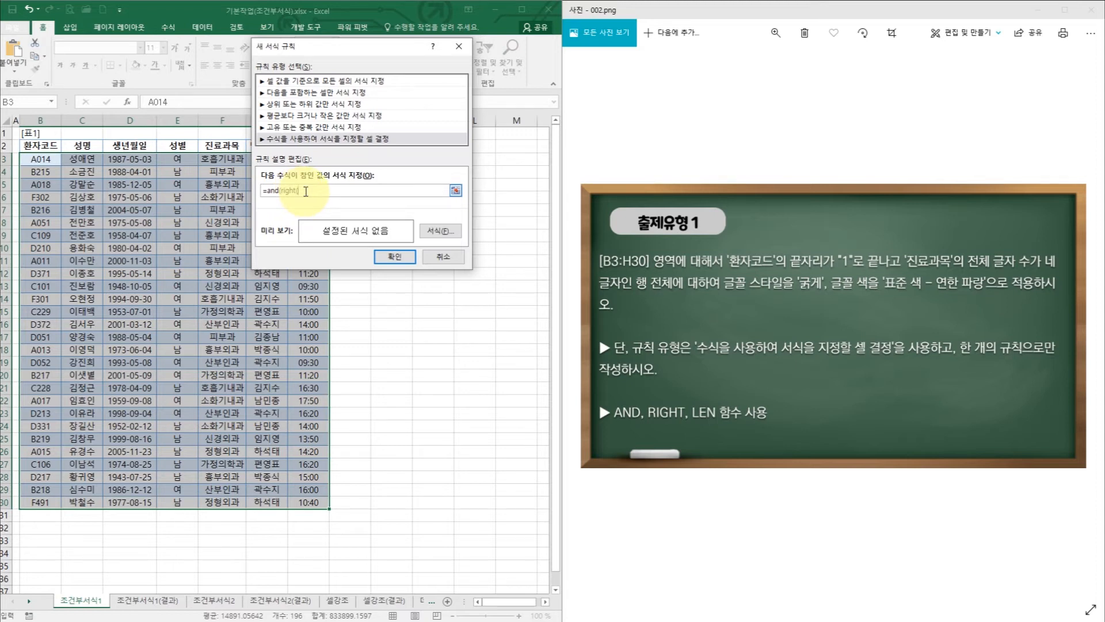
pyautogui.click(45, 159)
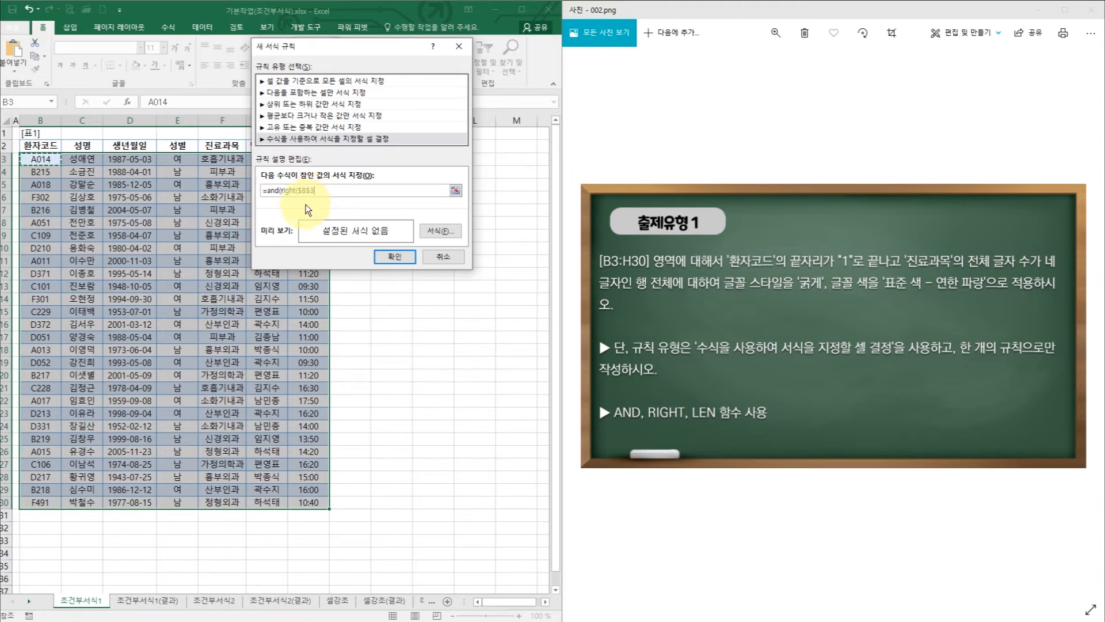
pyautogui.press('F4')
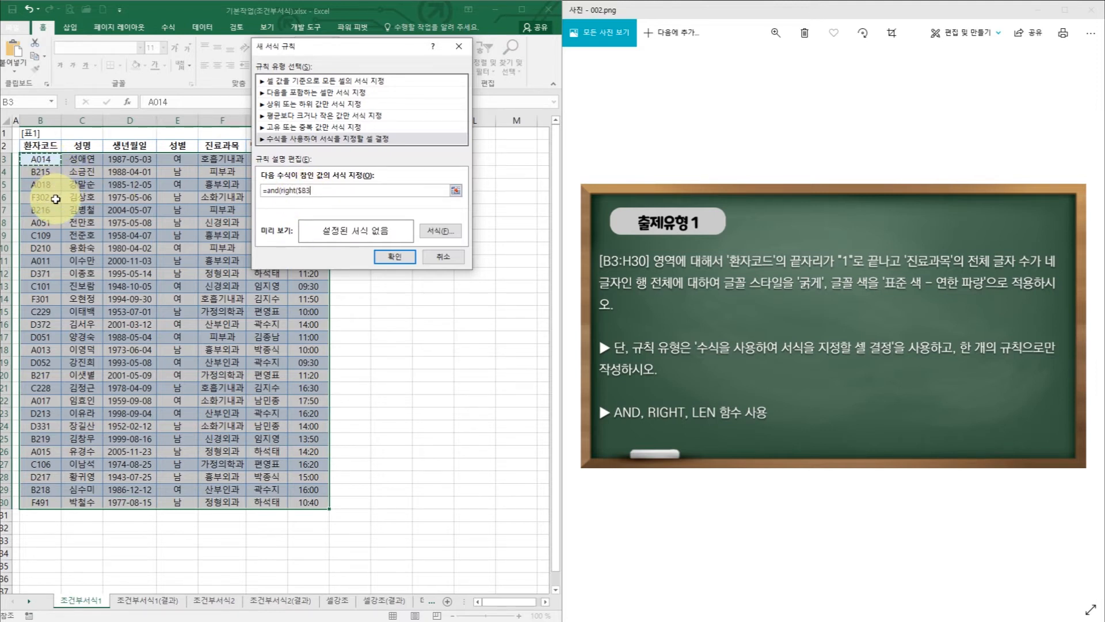
pyautogui.click(315, 191)
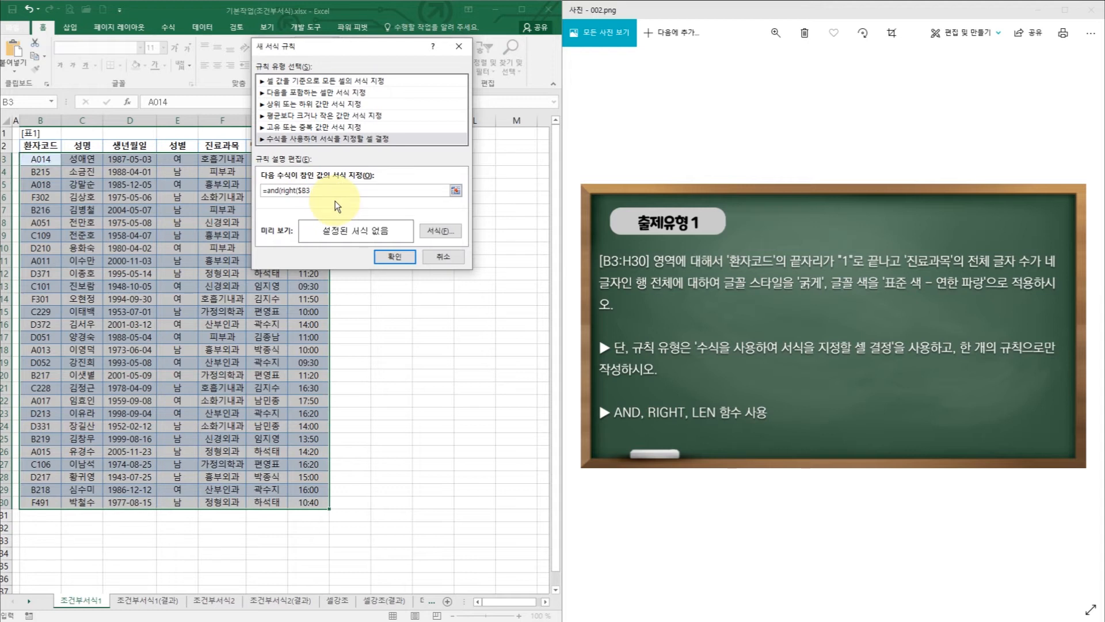
pyautogui.write(',')
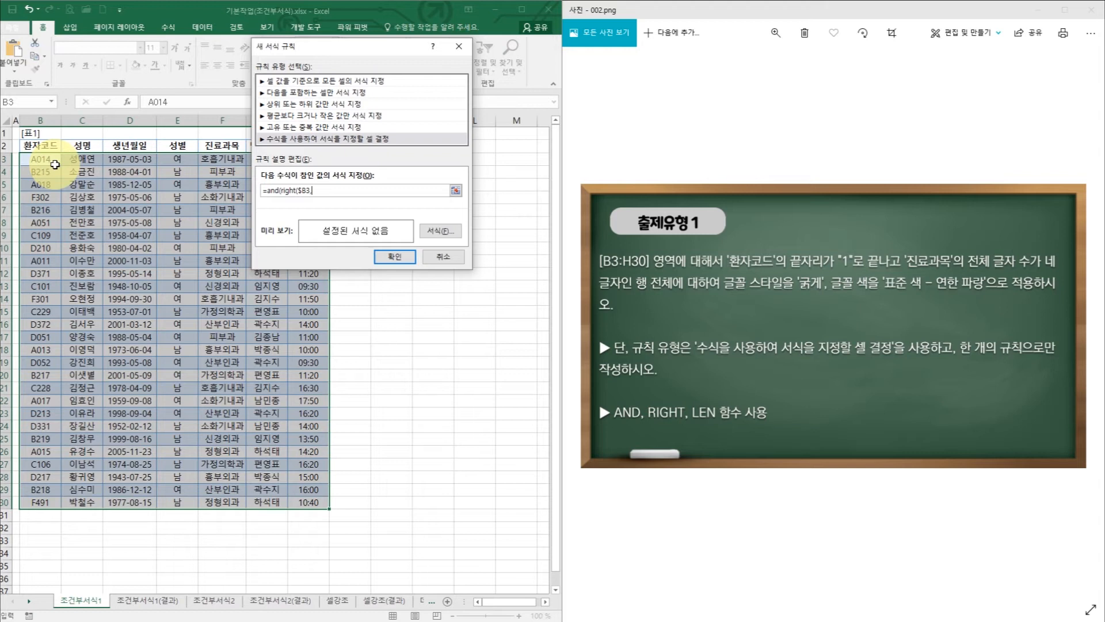
pyautogui.write('1)')
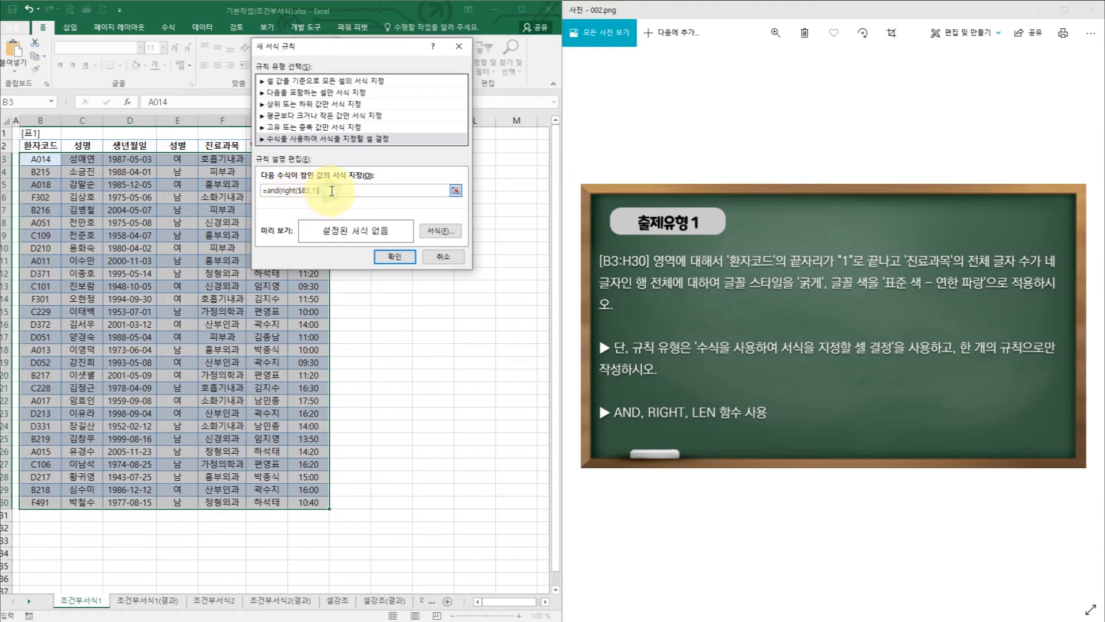
pyautogui.write('="1"')
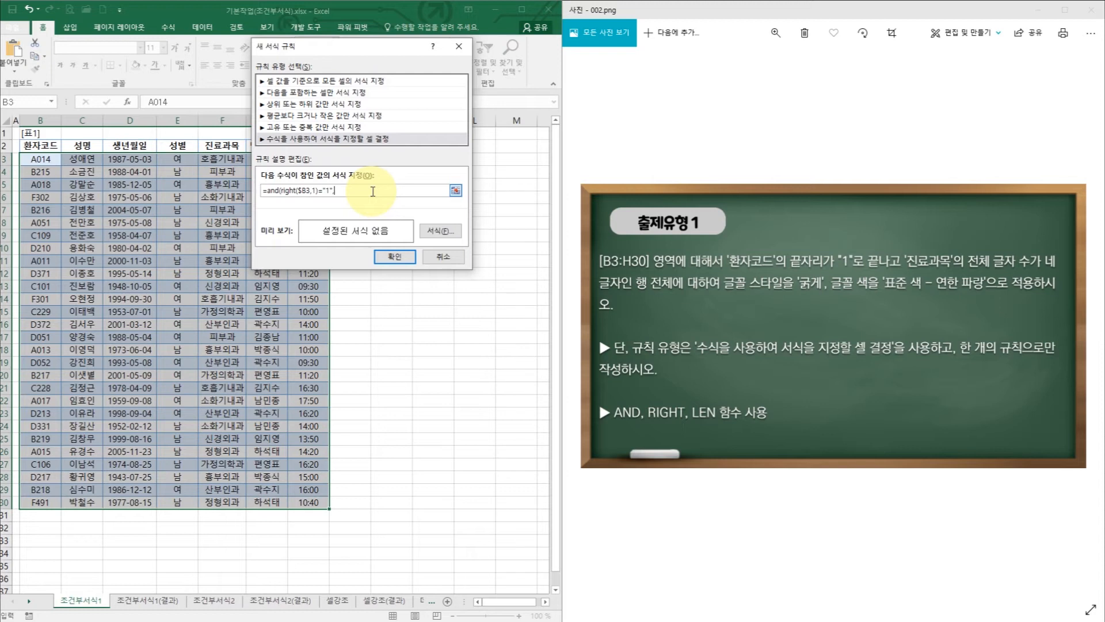
# Complete the rule formula with the second condition len($F3)=4 and close the AND function.
pyautogui.write('len(')
pyautogui.click(230, 160)
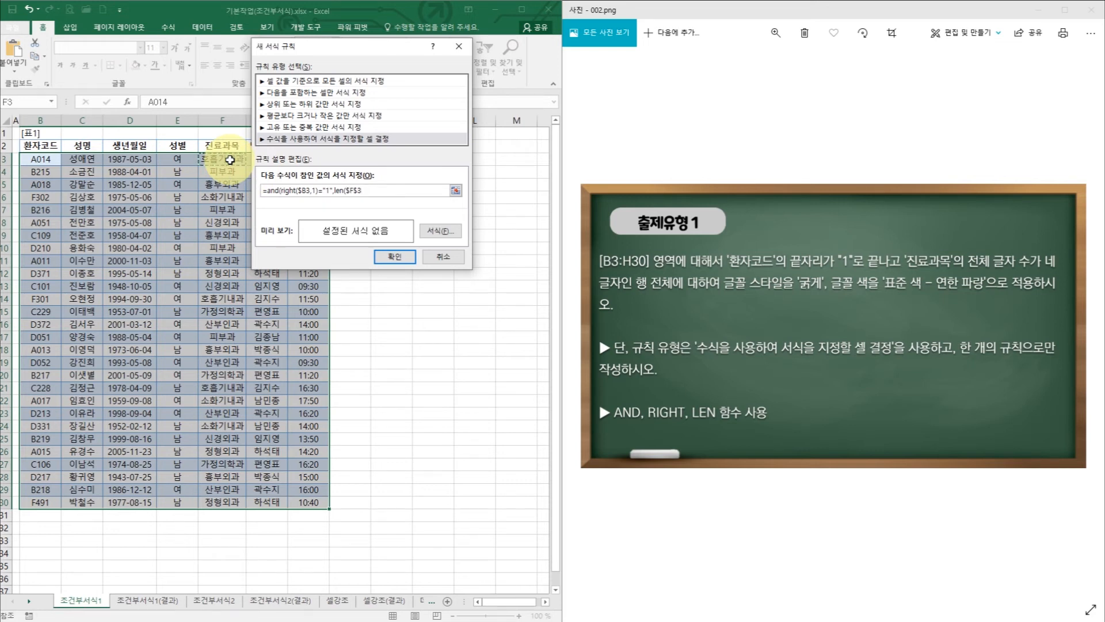
pyautogui.press('F4')
pyautogui.press('F4')
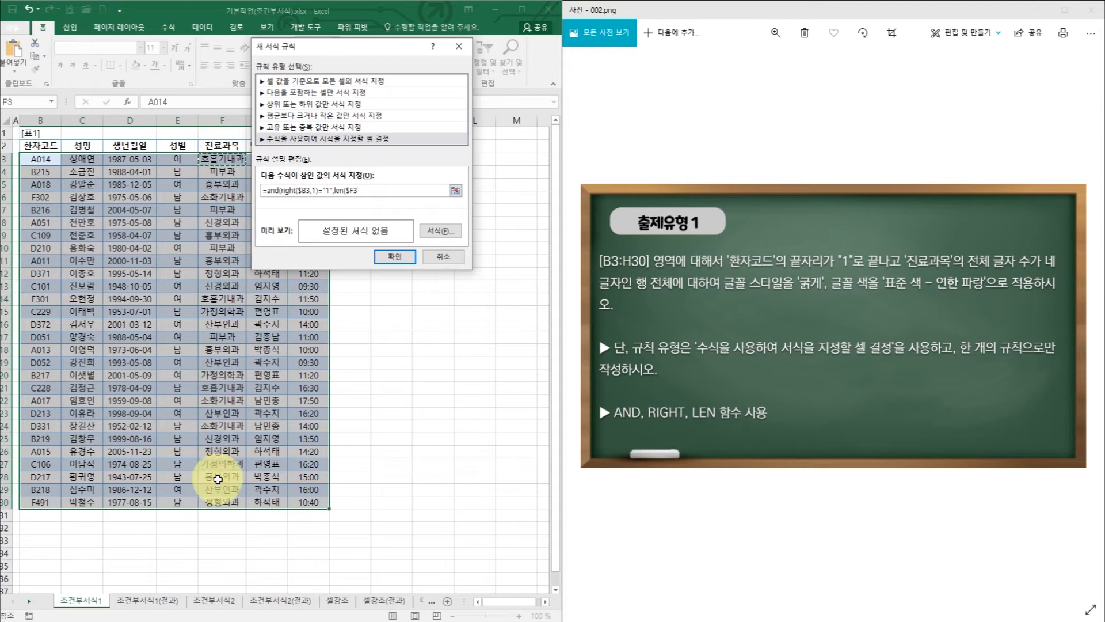
pyautogui.click(369, 189)
pyautogui.write(')')
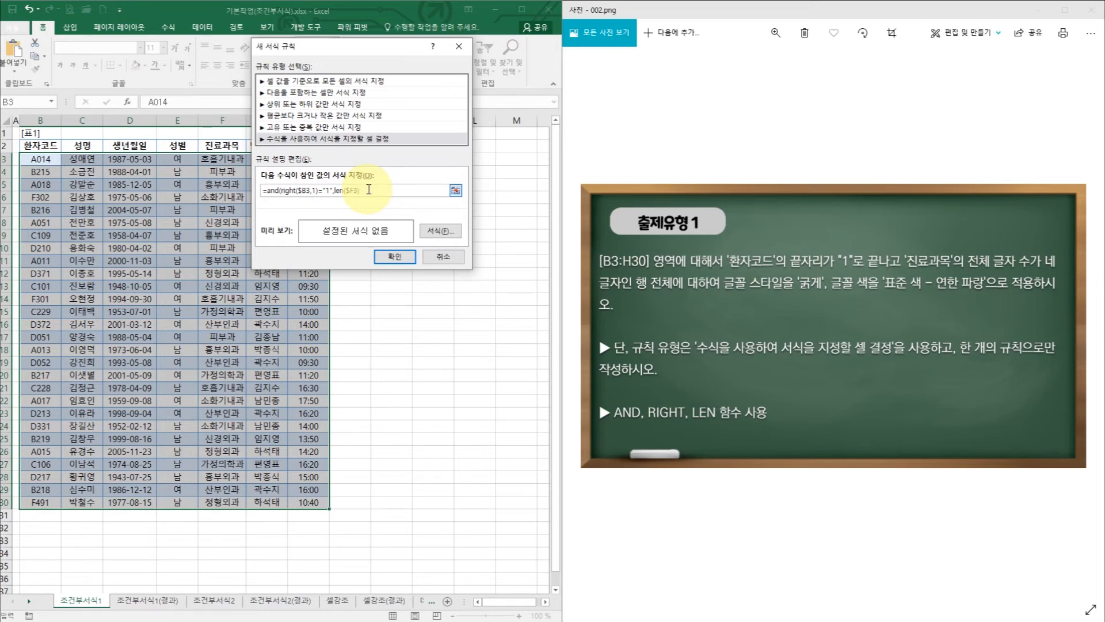
pyautogui.write('=')
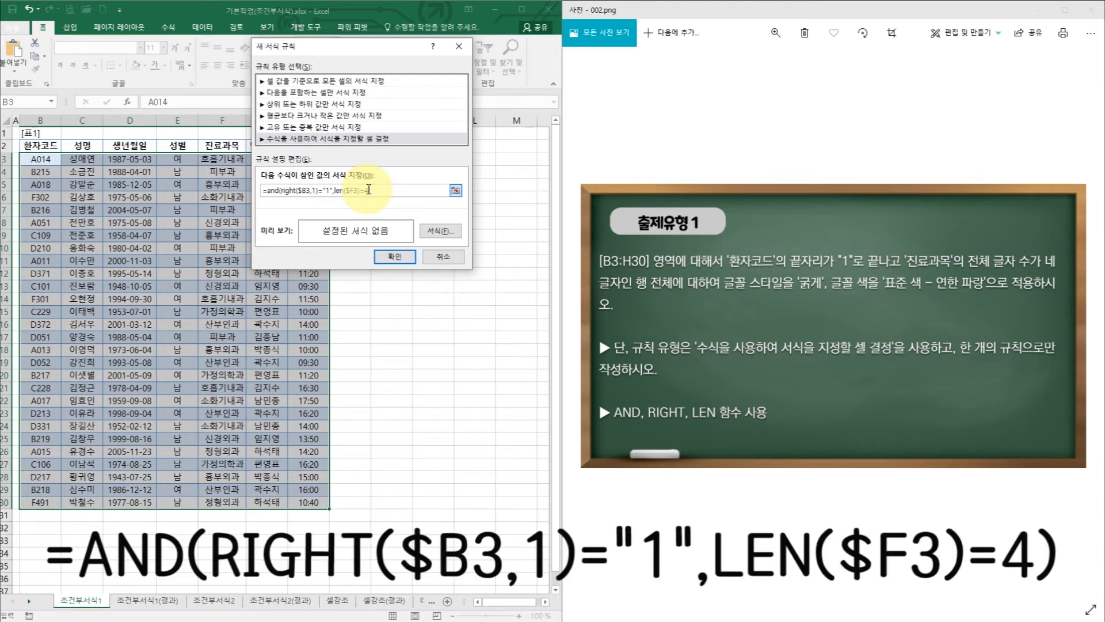
pyautogui.write('4)')
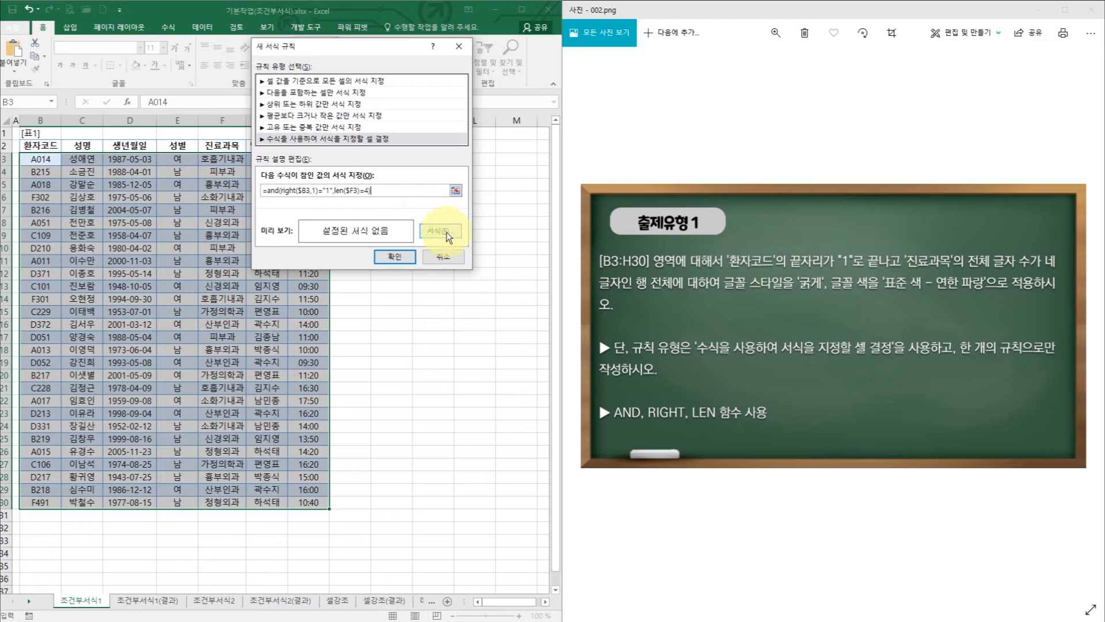
# Set the rule's font style to bold (굵게) and color to the standard light blue, and apply the rule to B3:H30.
pyautogui.click(443, 231)
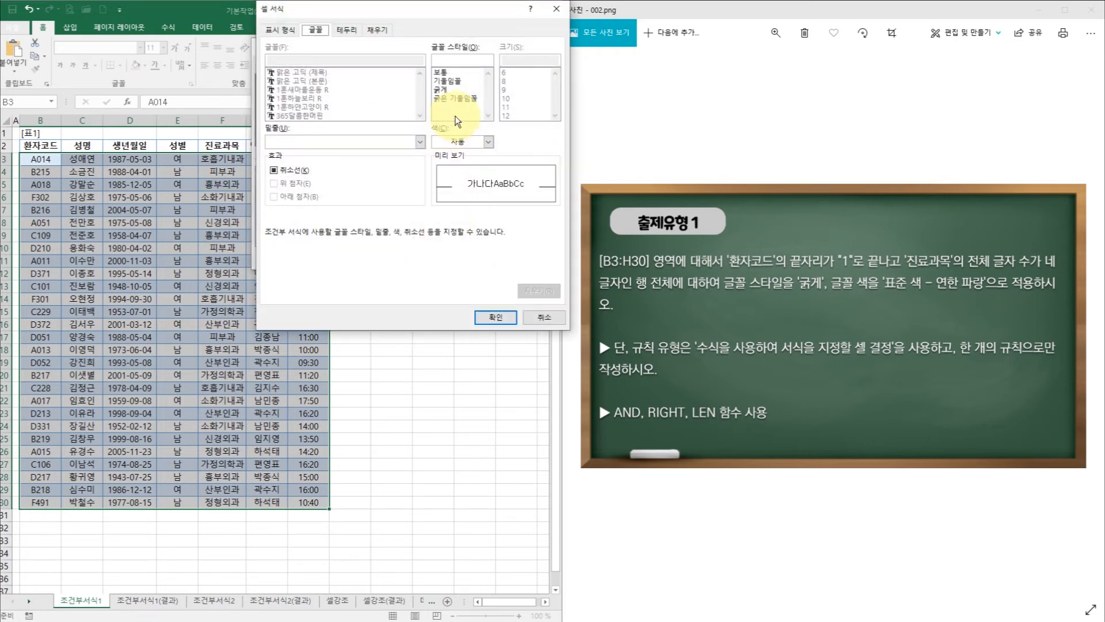
pyautogui.click(452, 92)
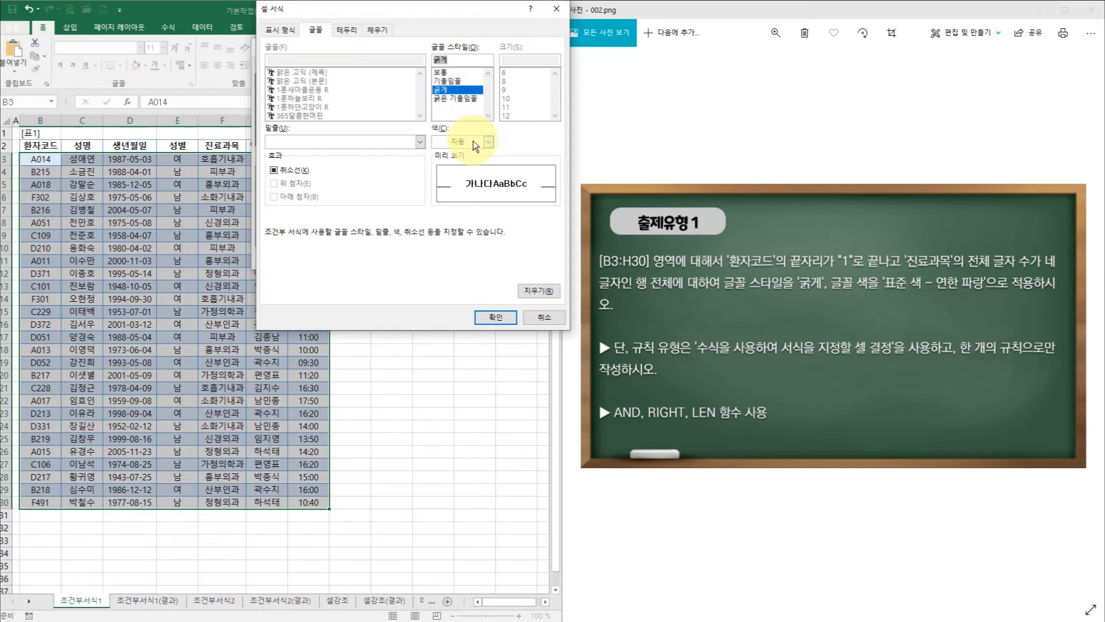
pyautogui.click(474, 143)
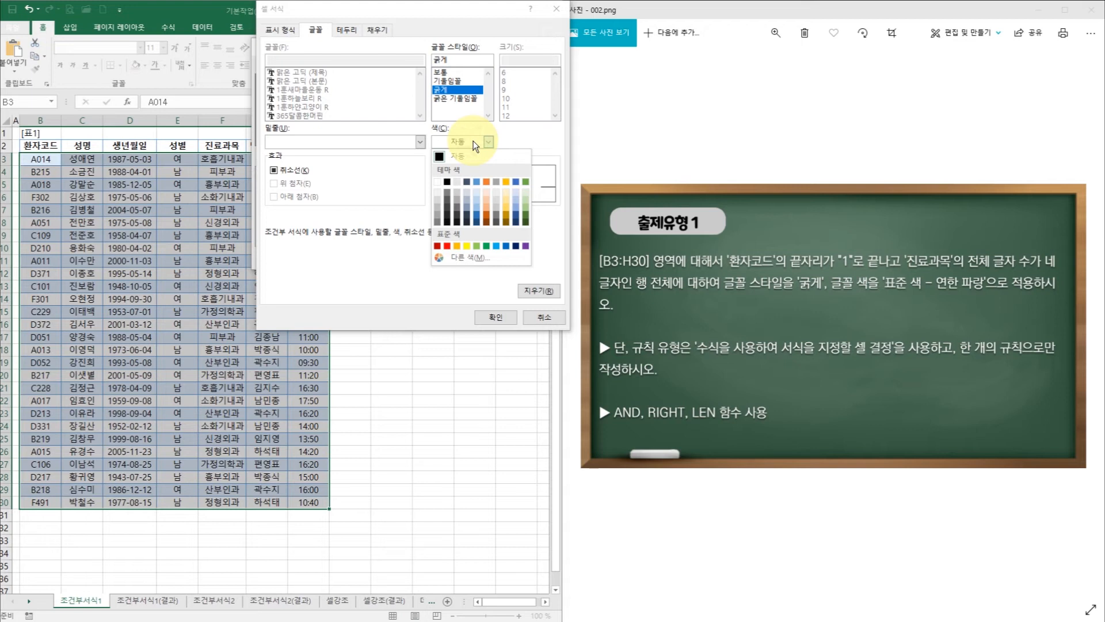
pyautogui.click(497, 246)
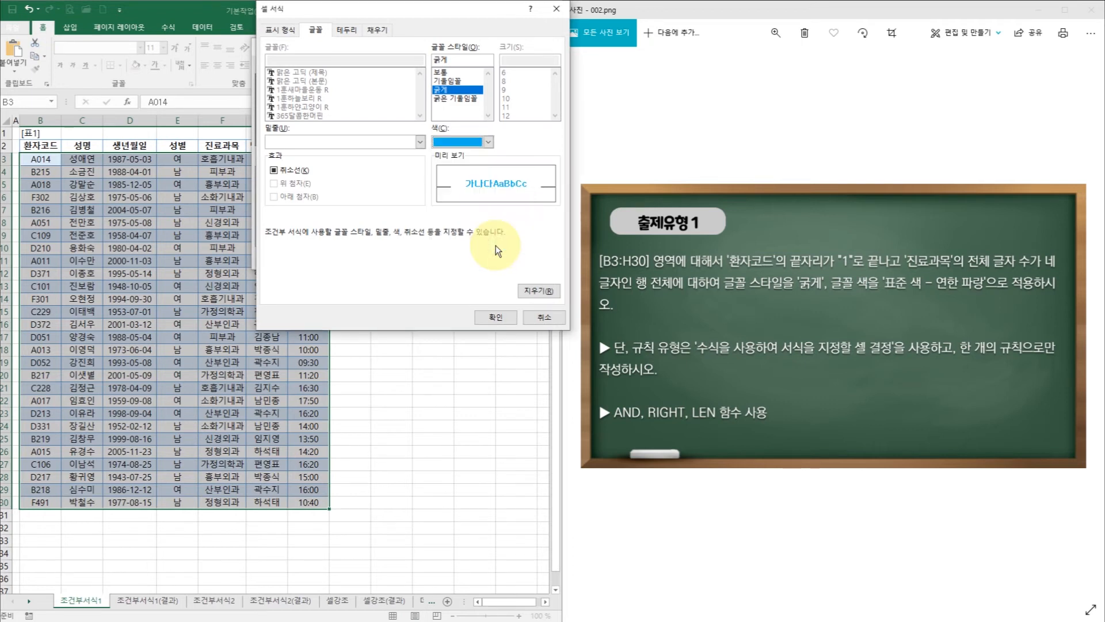
pyautogui.click(495, 319)
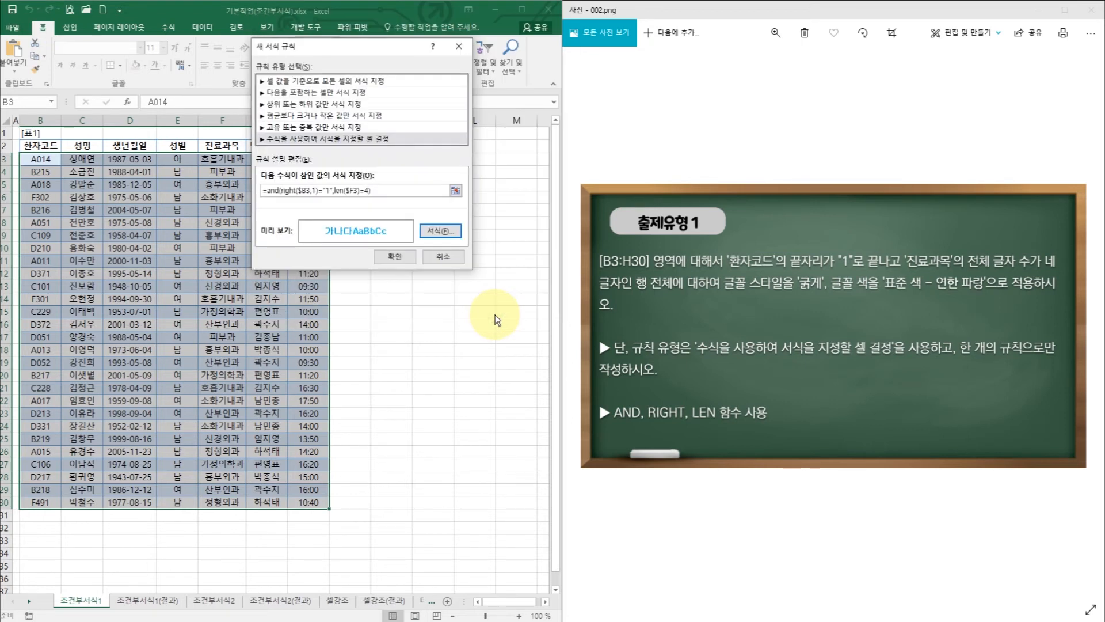
pyautogui.click(393, 257)
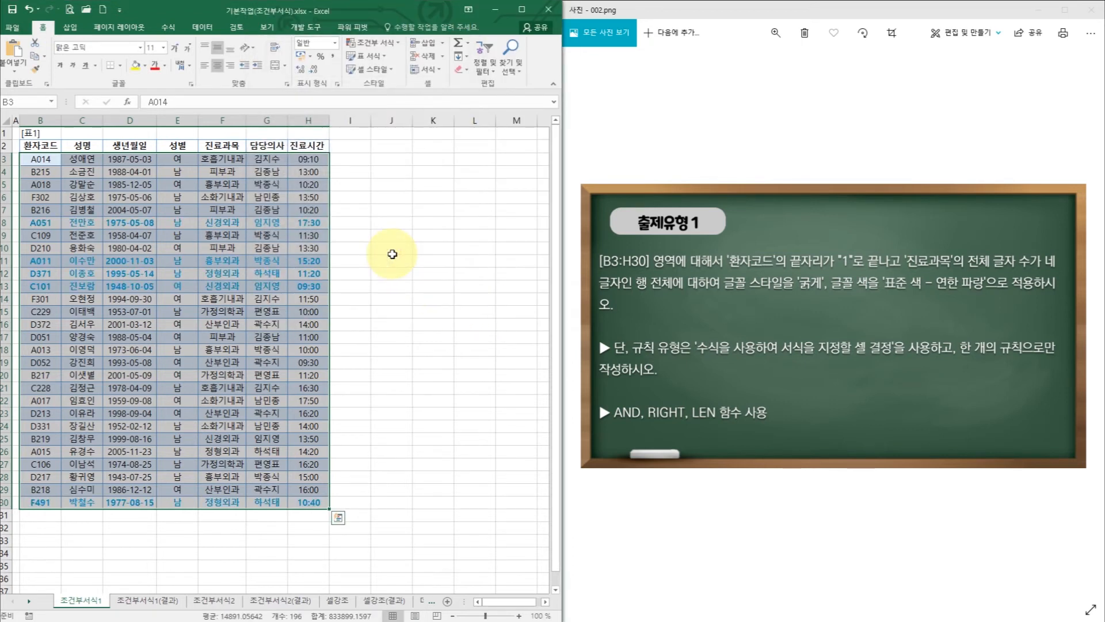
pyautogui.click(302, 223)
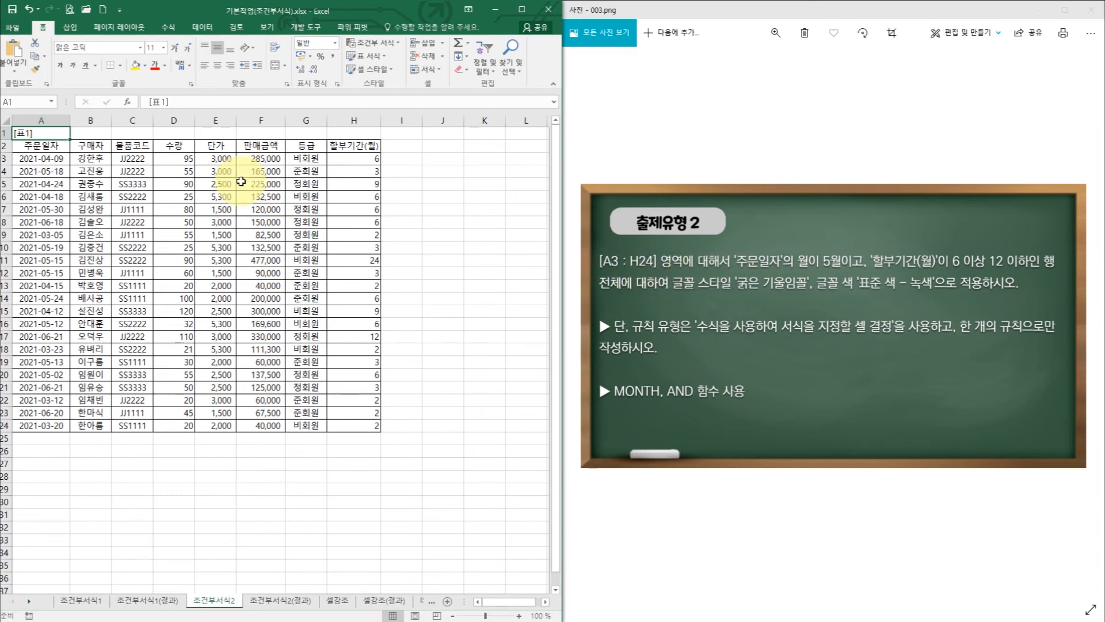
# Start a new conditional formatting rule for A3:H24 with the rule type '수식을 사용하여 서식을 지정할 셀 결정'.
pyautogui.moveTo(49, 158); pyautogui.dragTo(348, 423)
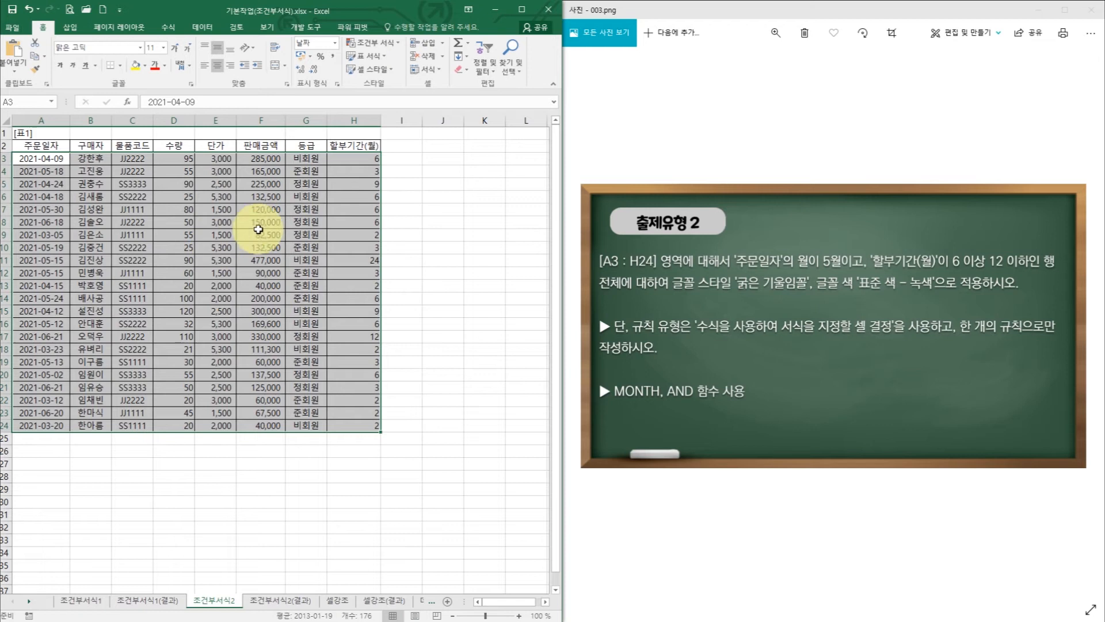
pyautogui.click(372, 42)
pyautogui.click(378, 190)
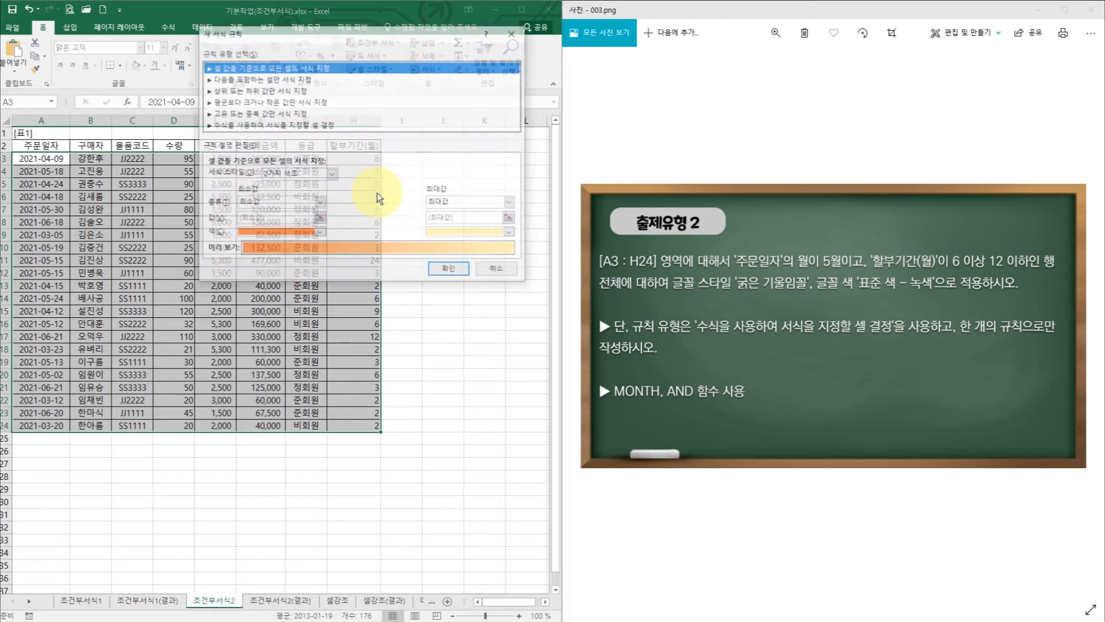
pyautogui.click(285, 126)
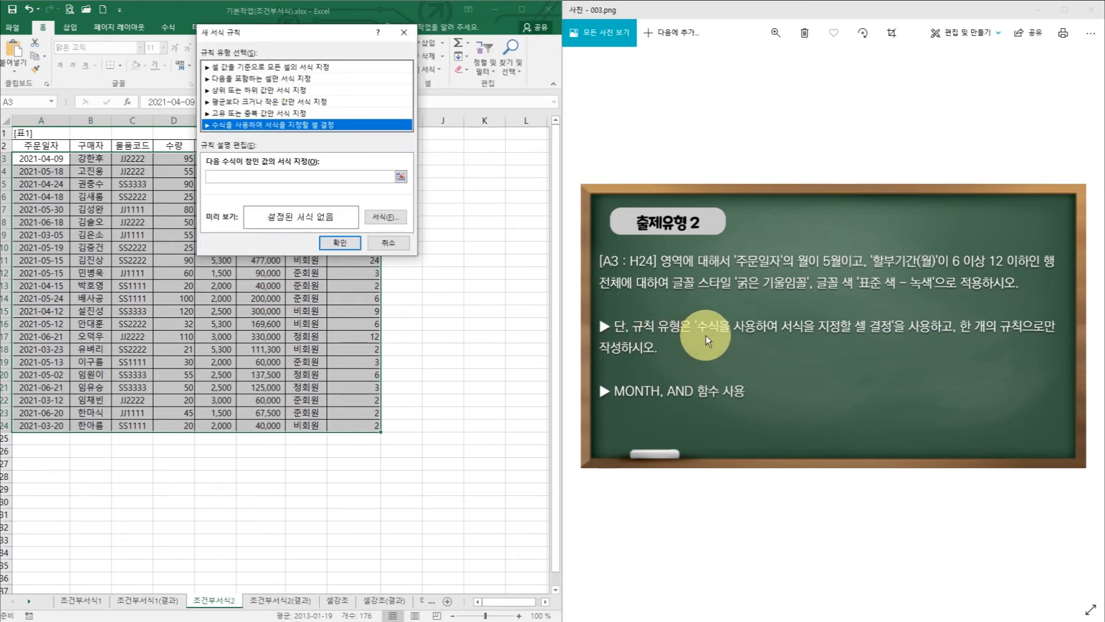
# Begin the rule formula with an AND whose first condition tests the order date's month for May: =and(month($A3)=5,.
pyautogui.click(263, 176)
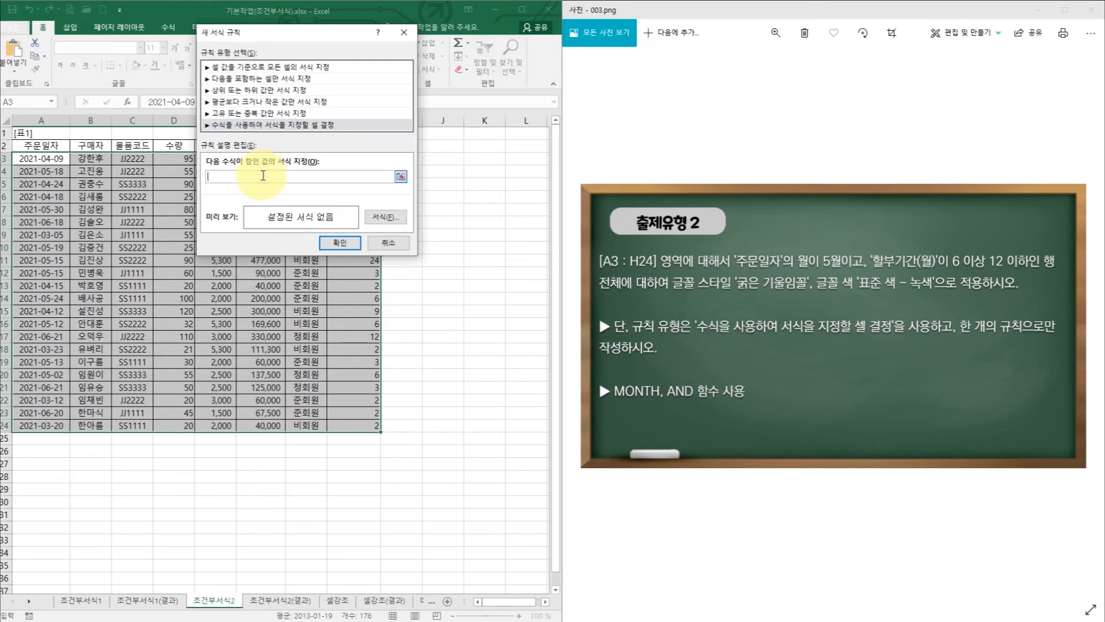
pyautogui.write('=and')
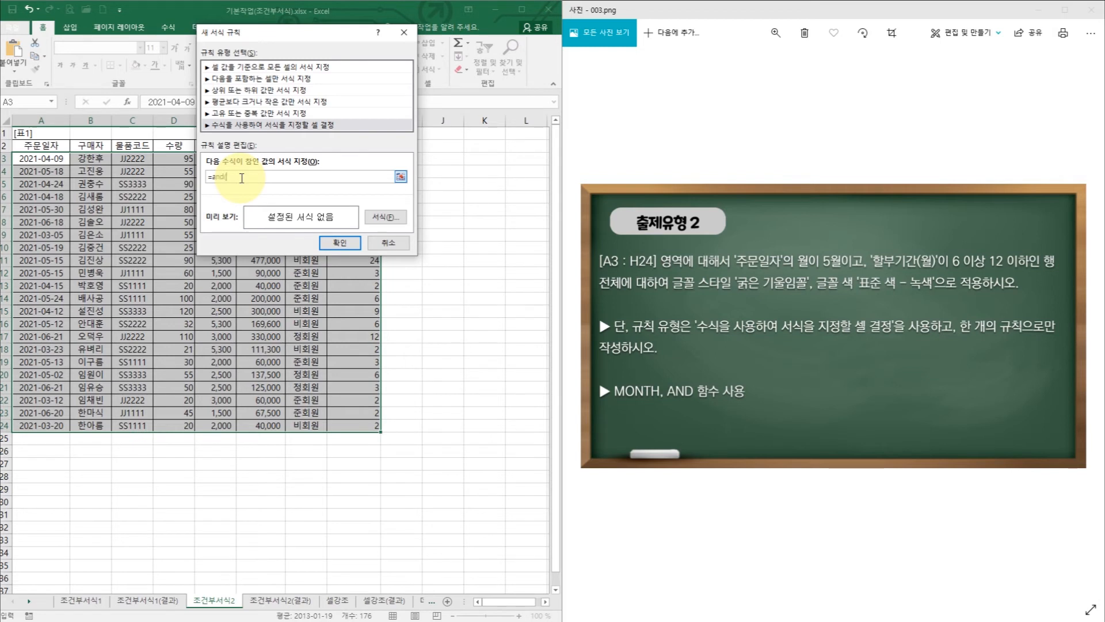
pyautogui.write('(')
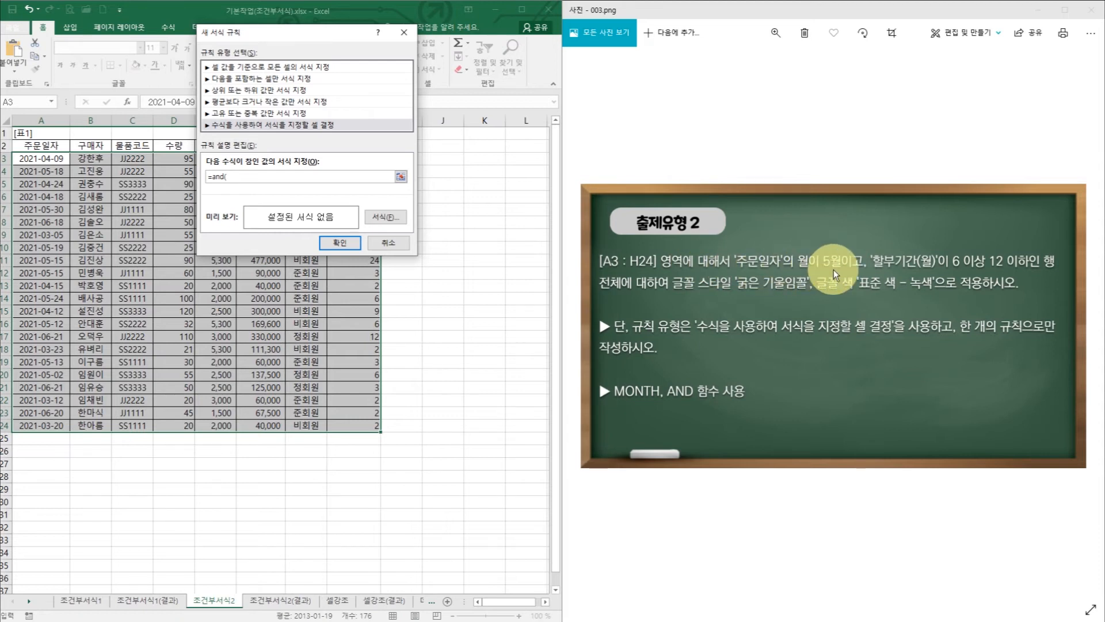
pyautogui.moveTo(283, 39); pyautogui.dragTo(390, 76)
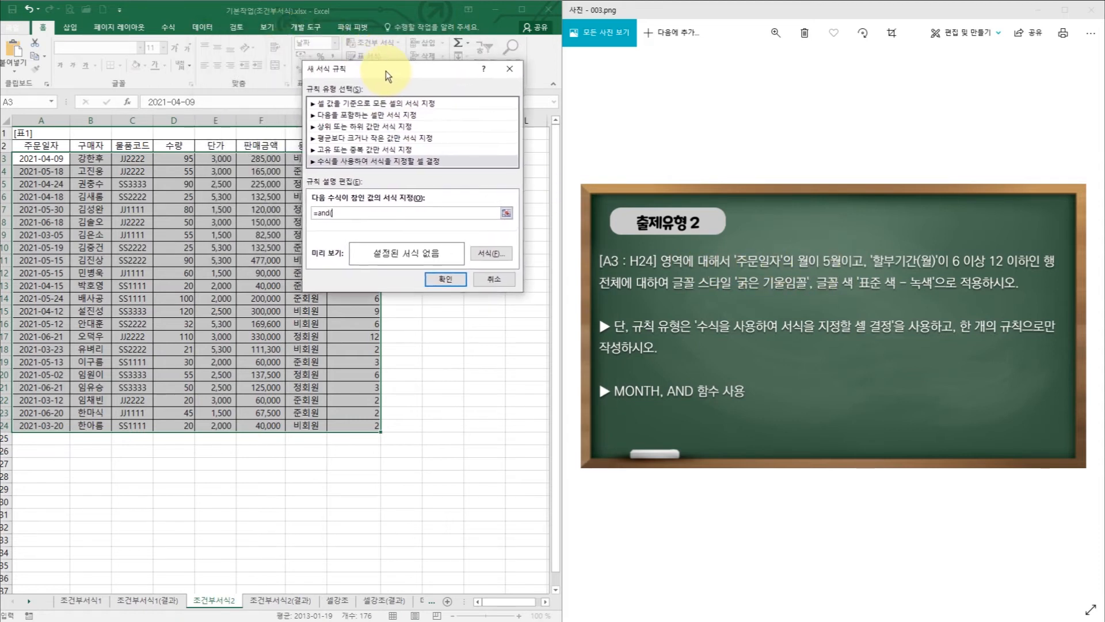
pyautogui.click(357, 213)
pyautogui.write('month(')
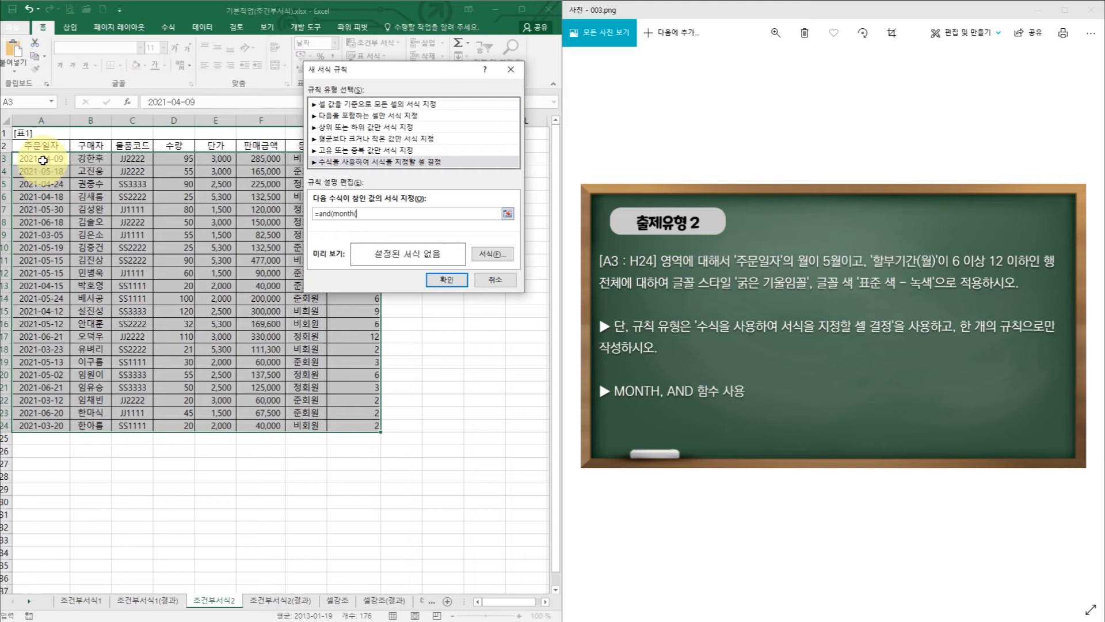
pyautogui.click(42, 160)
pyautogui.press('F4')
pyautogui.press('F4')
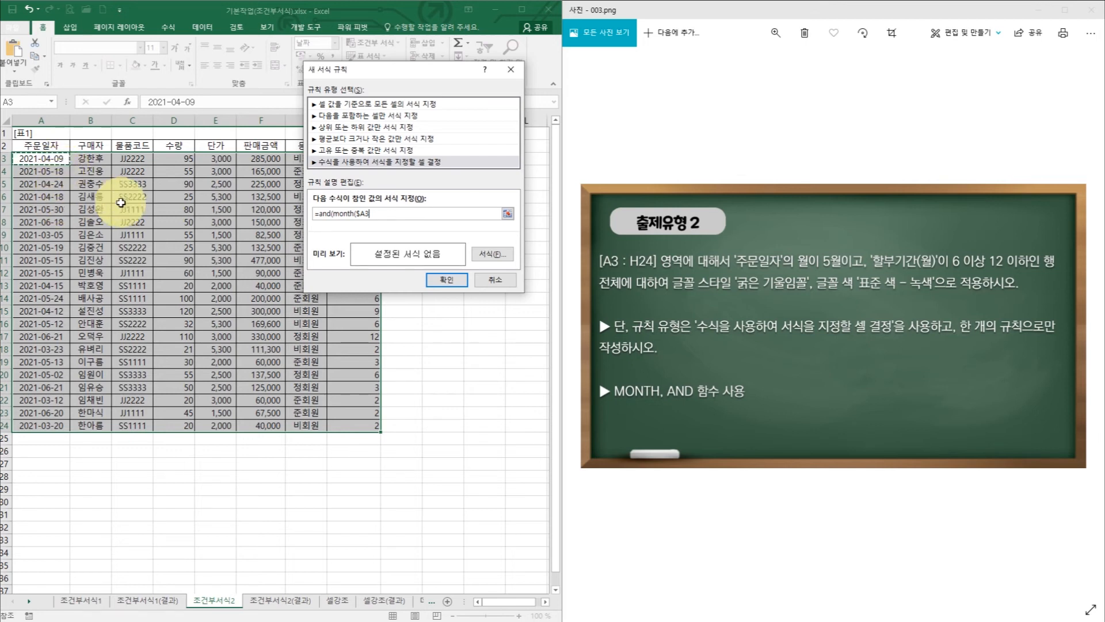
pyautogui.click(394, 212)
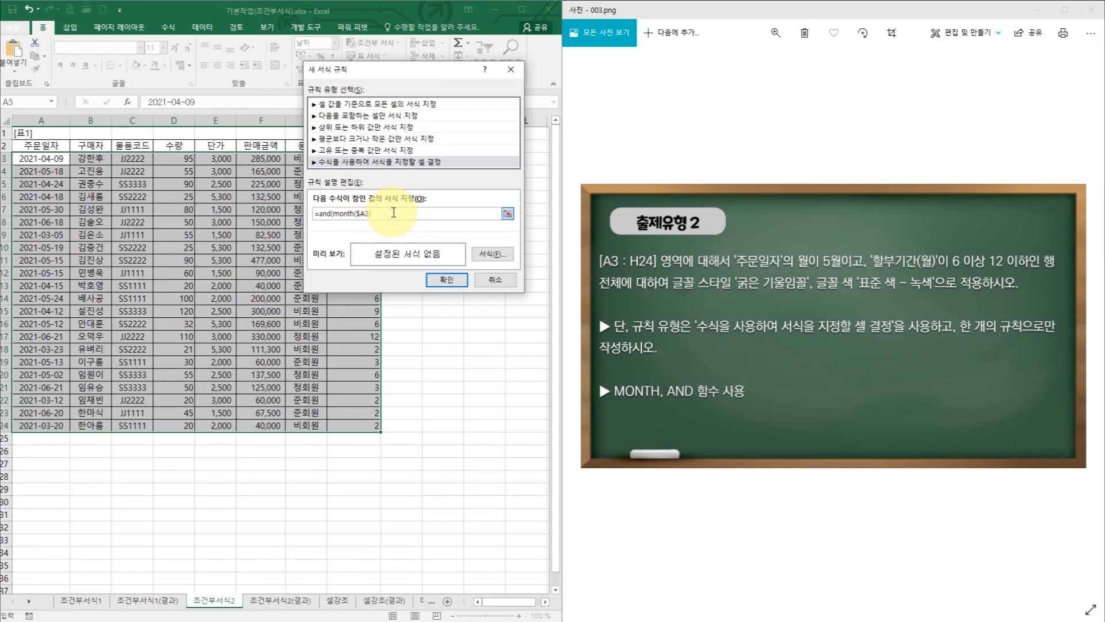
pyautogui.write(')=5,')
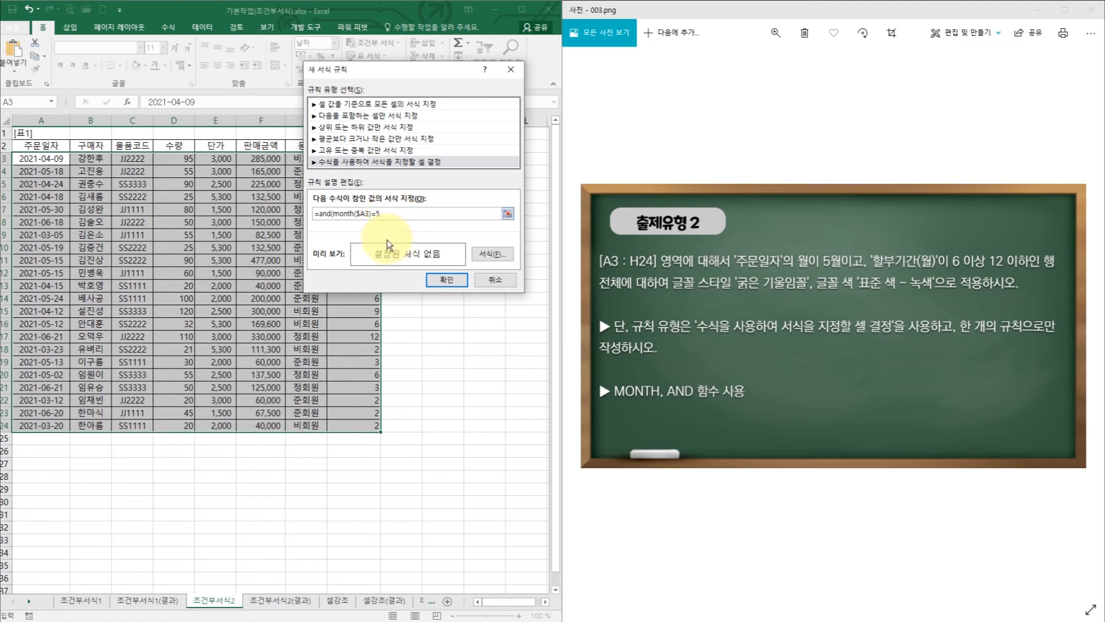
# Complete the rule formula with the installment period conditions $H3>=6 and $H3<=12 and close the AND function.
pyautogui.moveTo(354, 74); pyautogui.dragTo(439, 48)
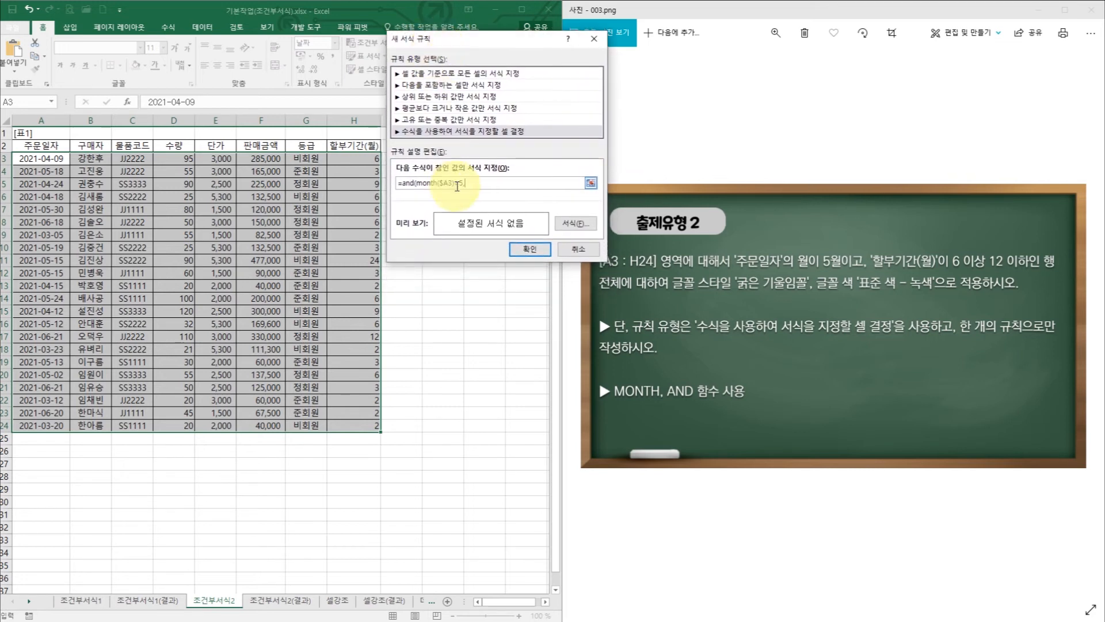
pyautogui.click(353, 159)
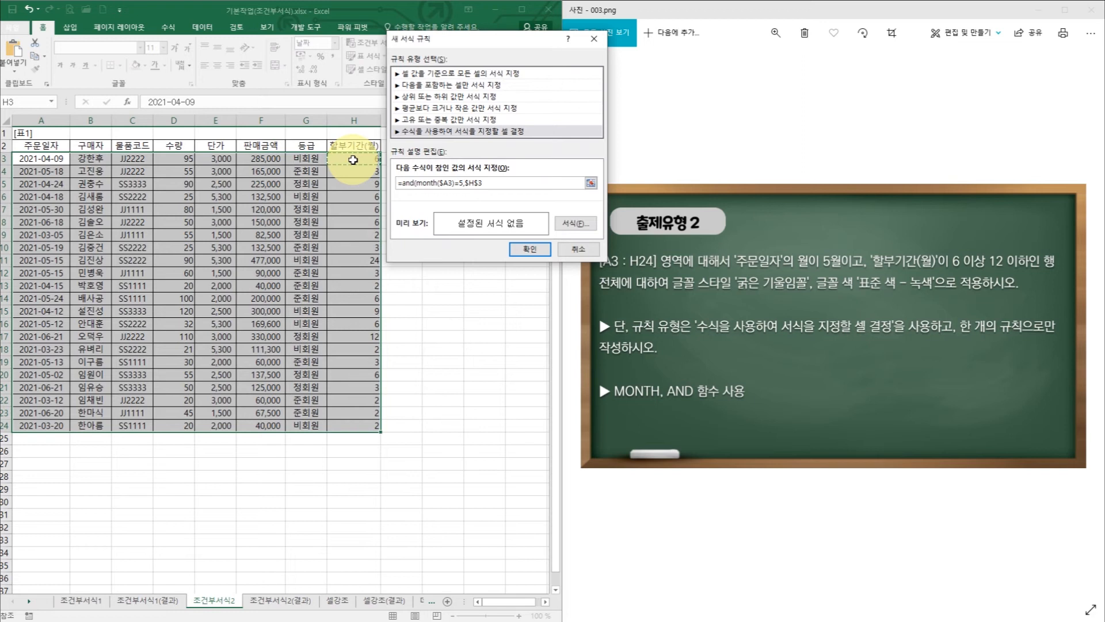
pyautogui.press('F4')
pyautogui.press('F4')
pyautogui.write('>=6')
pyautogui.click(353, 159)
pyautogui.press('F4')
pyautogui.press('F4')
pyautogui.write('<=12')
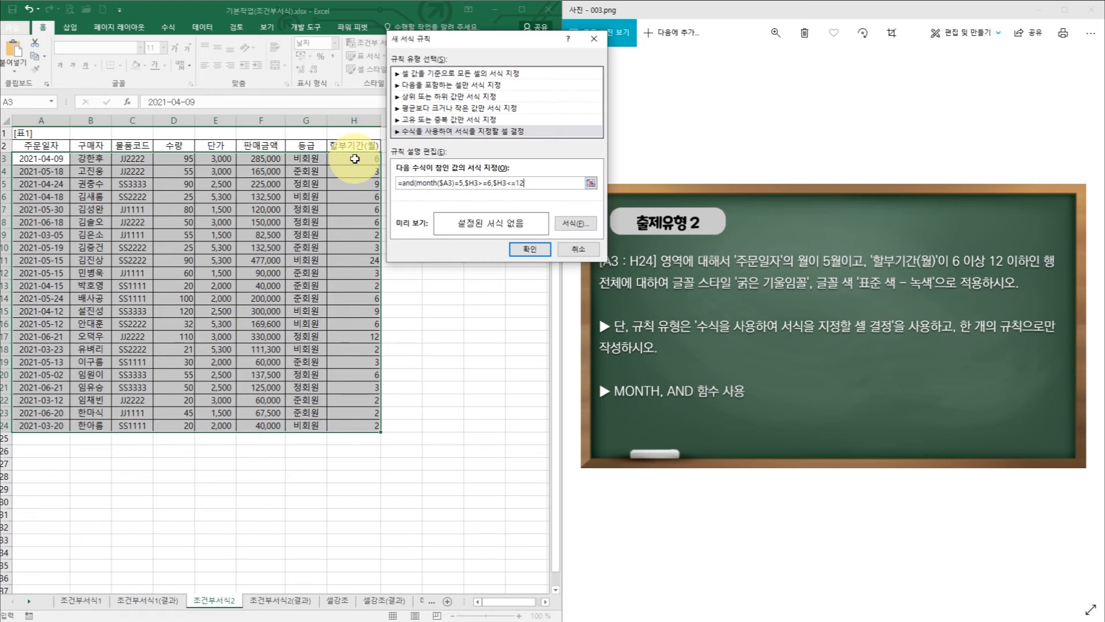
pyautogui.write(')')
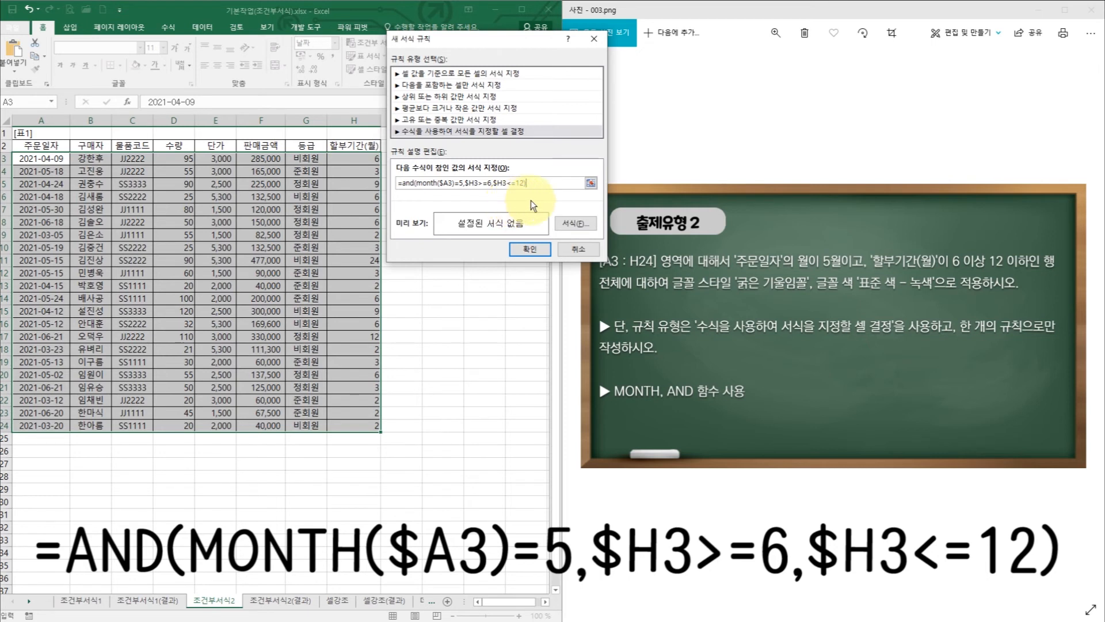
# Set the rule's font style to bold italic (굵은 기울임꼴) and color to standard green, and apply the rule to A3:H24.
pyautogui.click(570, 224)
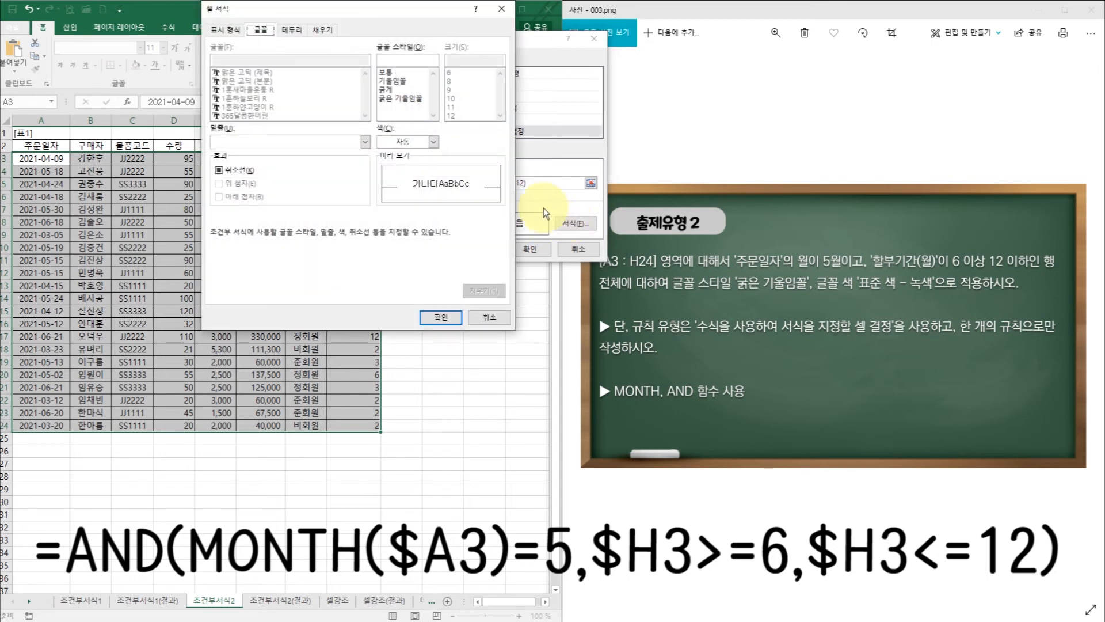
pyautogui.click(410, 100)
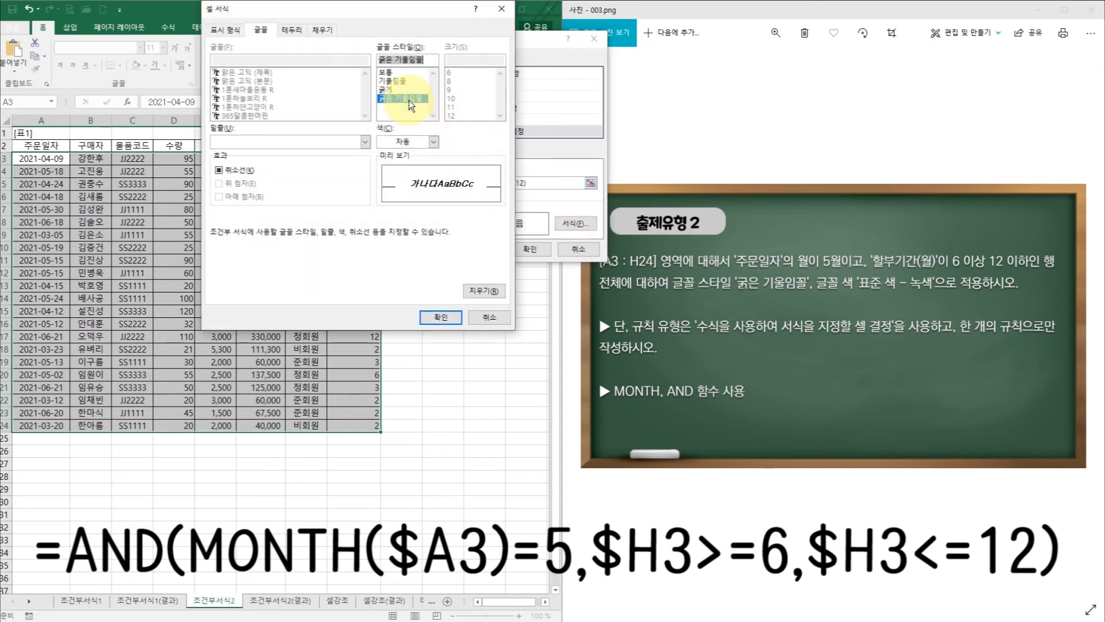
pyautogui.click(414, 143)
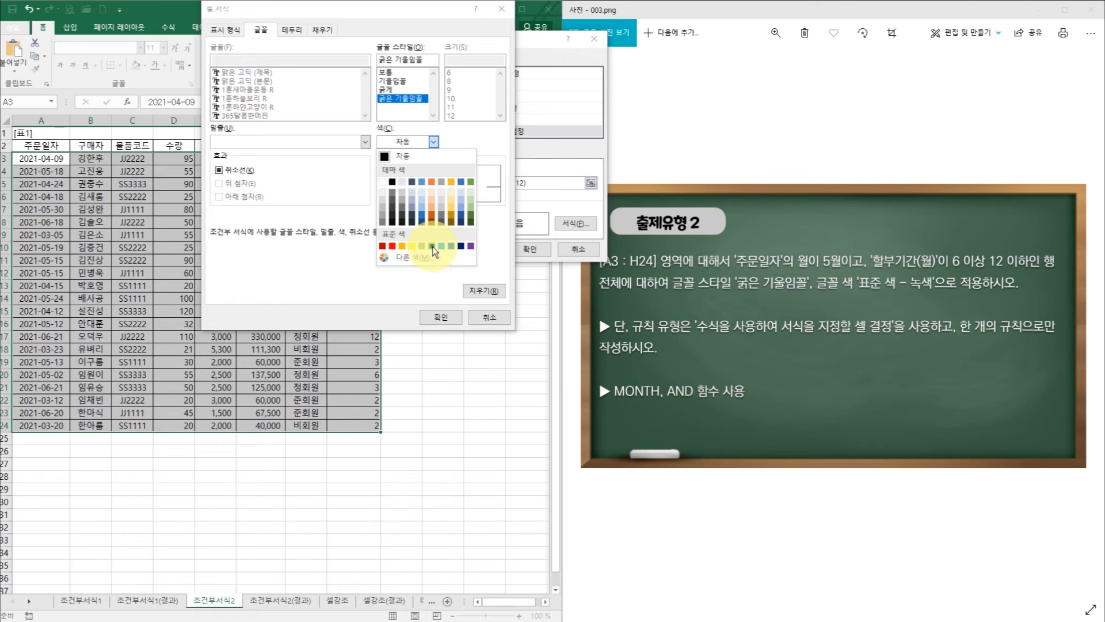
pyautogui.click(433, 247)
pyautogui.click(440, 316)
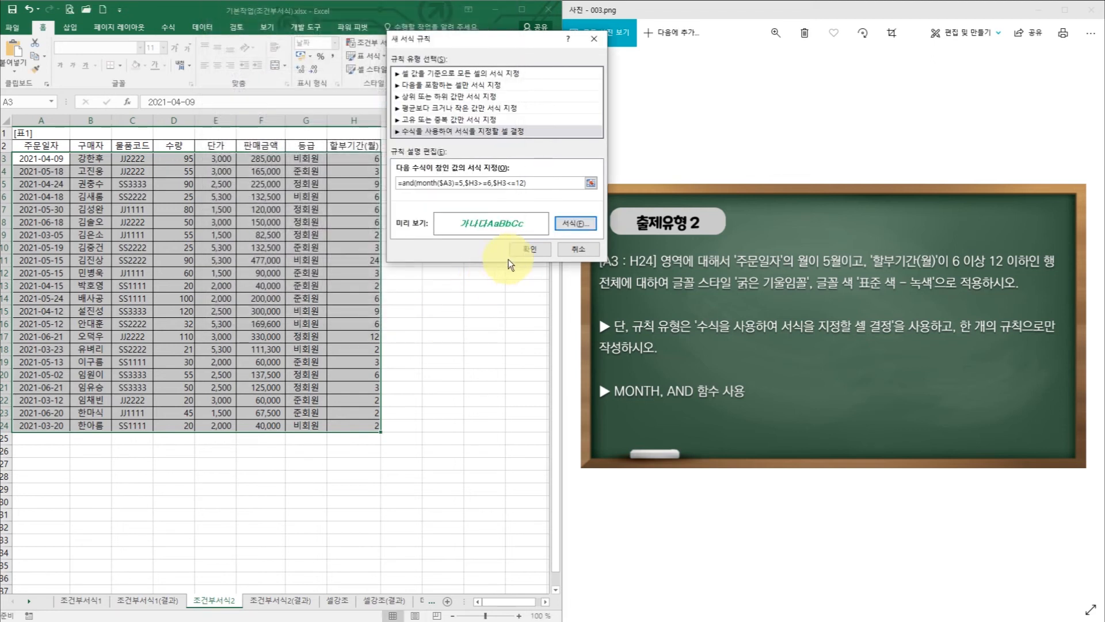
pyautogui.click(525, 251)
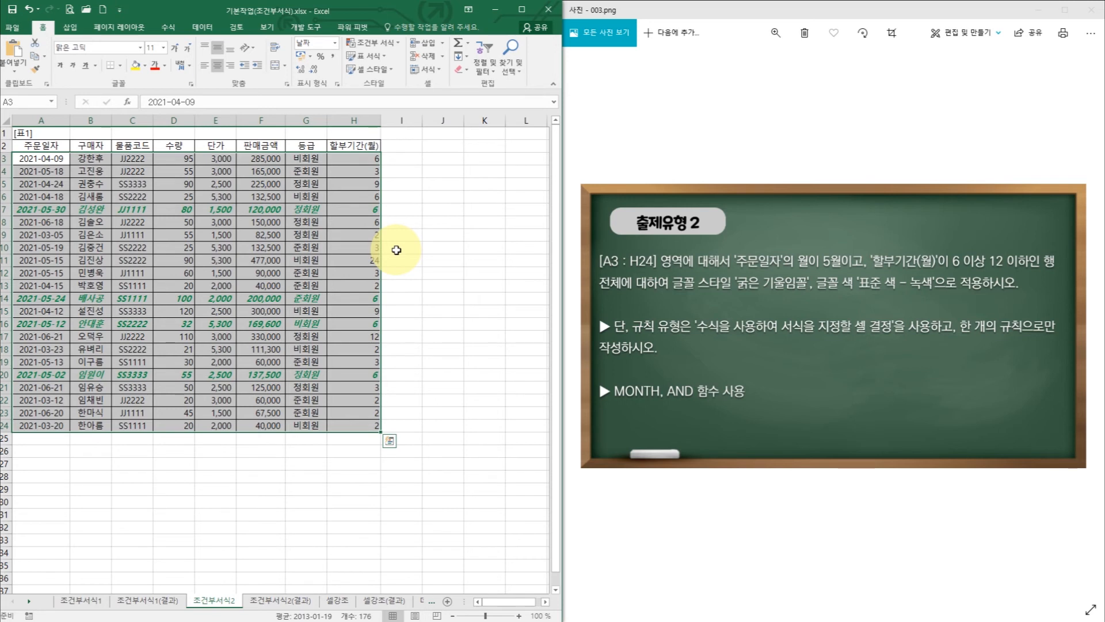
# Display the 출제유형 3 task image (004.png) and open the 셀강조 worksheet.
pyautogui.click(396, 250)
pyautogui.press('Right')
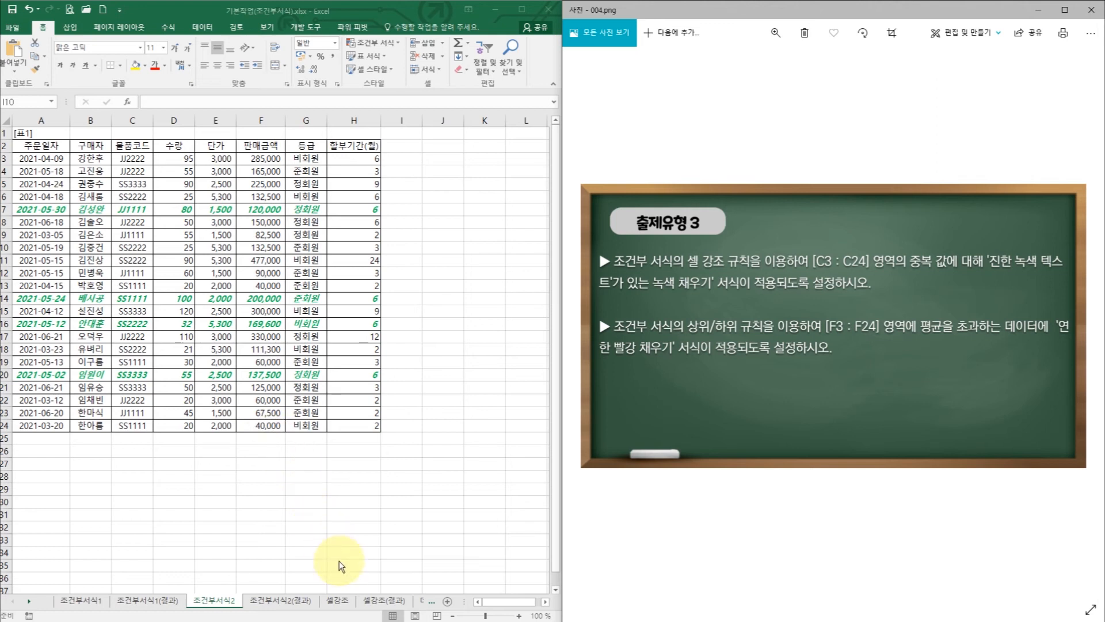
pyautogui.click(340, 603)
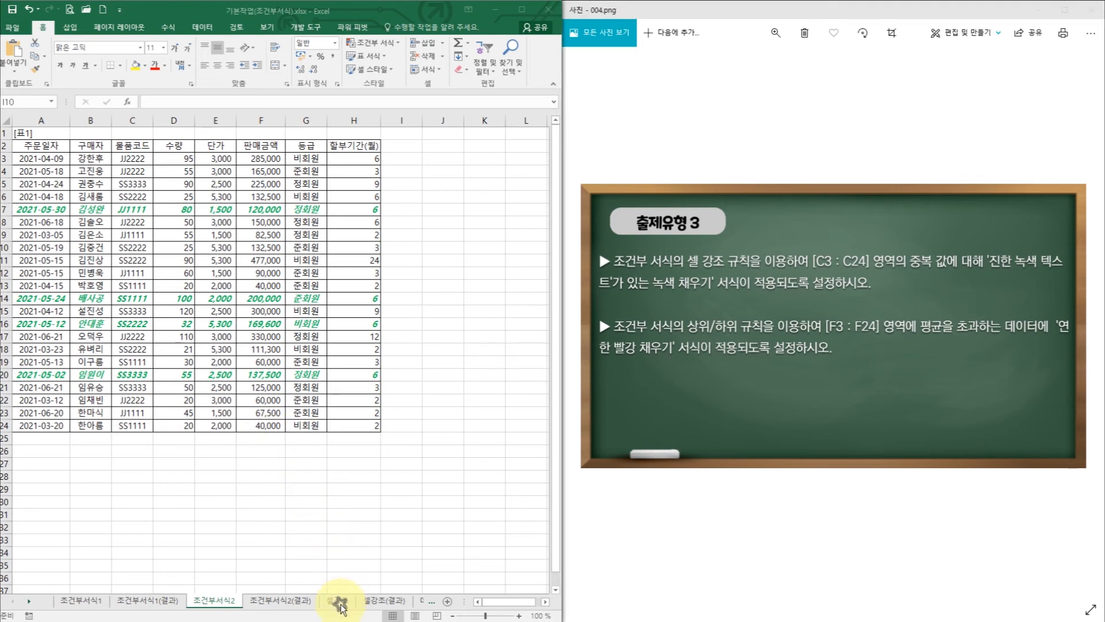
pyautogui.click(341, 602)
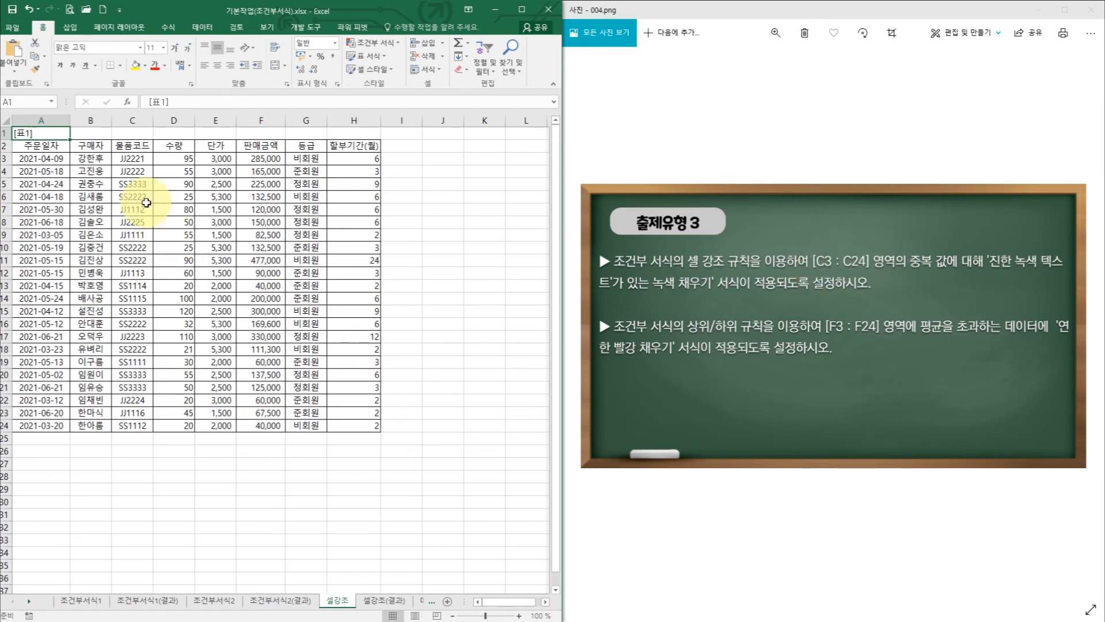
# Highlight duplicate values in C3:C24 with a cell highlight rule using green fill with dark green text (진한 녹색 텍스트가 있는 녹색 채우기).
pyautogui.click(136, 161)
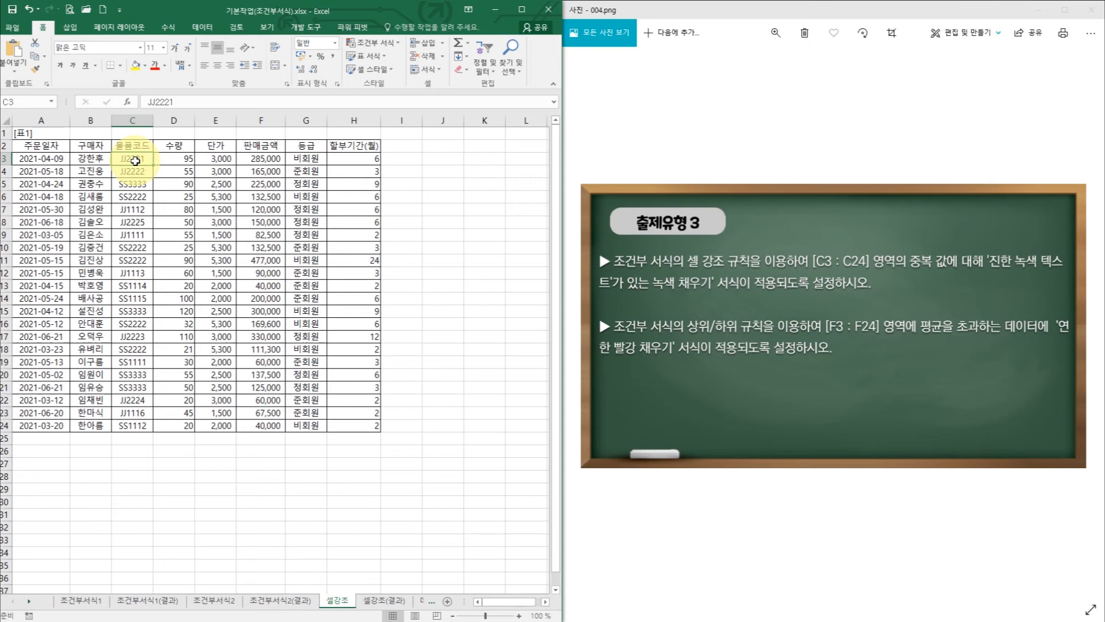
pyautogui.moveTo(135, 161); pyautogui.dragTo(136, 426)
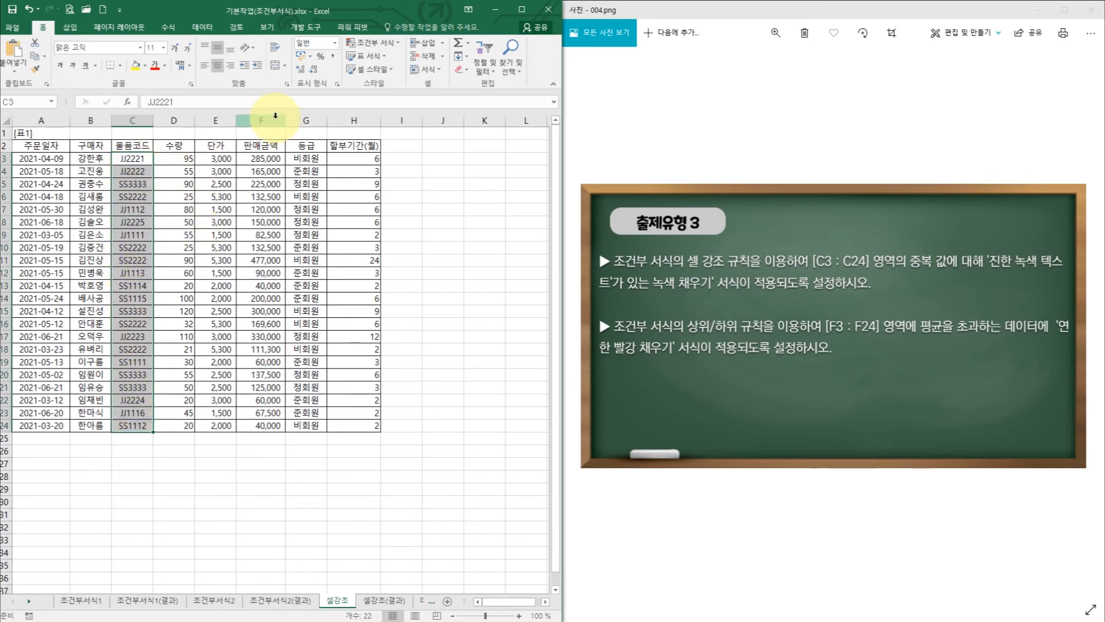
pyautogui.click(369, 43)
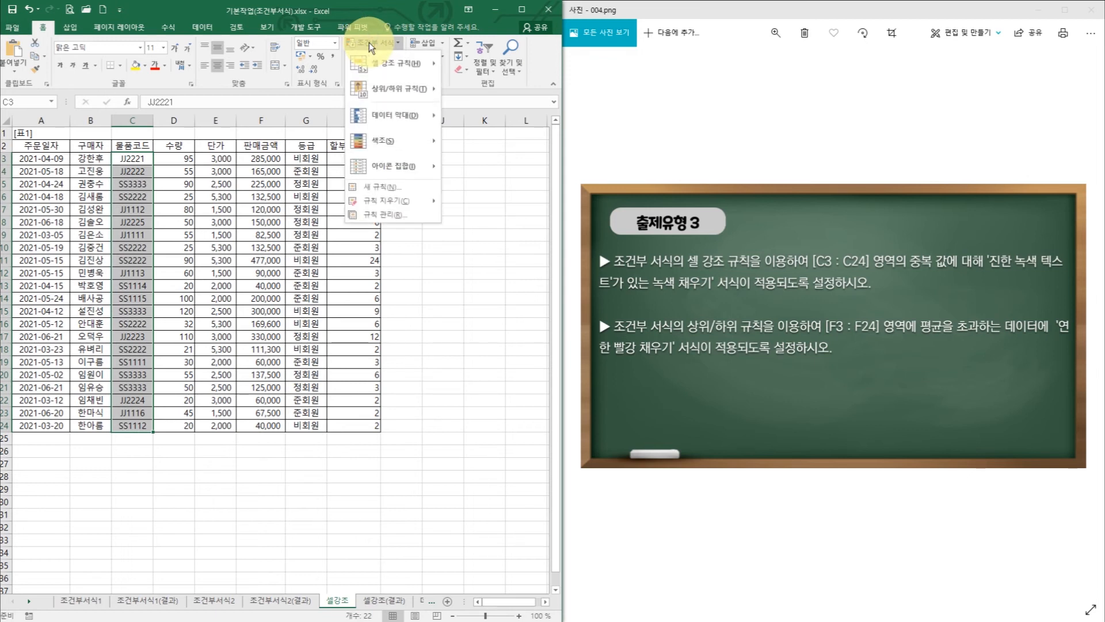
pyautogui.moveTo(389, 64)
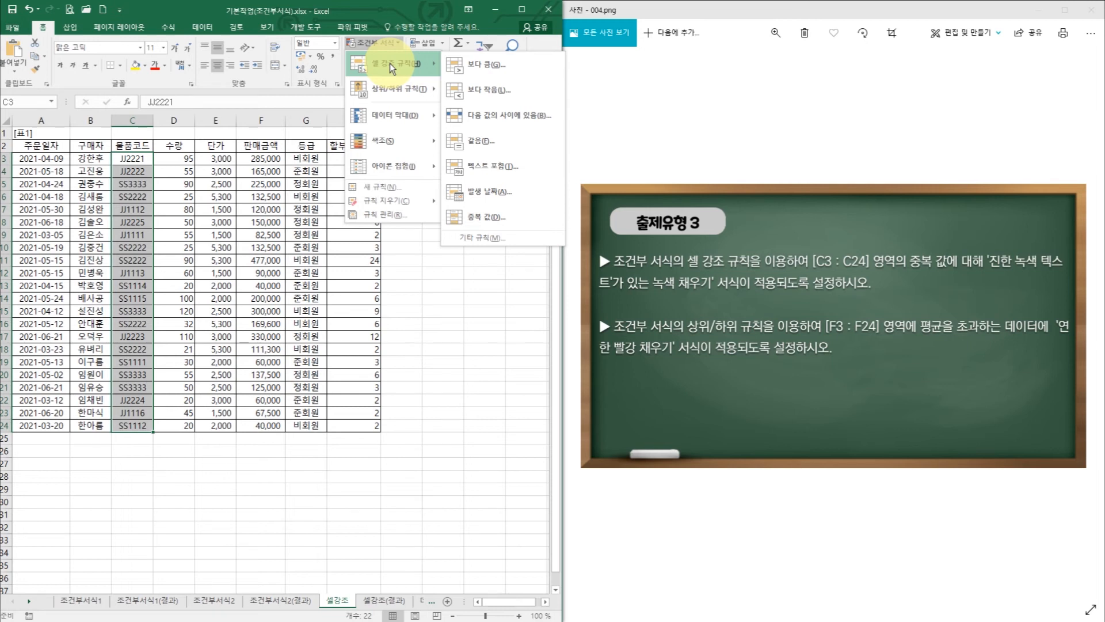
pyautogui.click(482, 220)
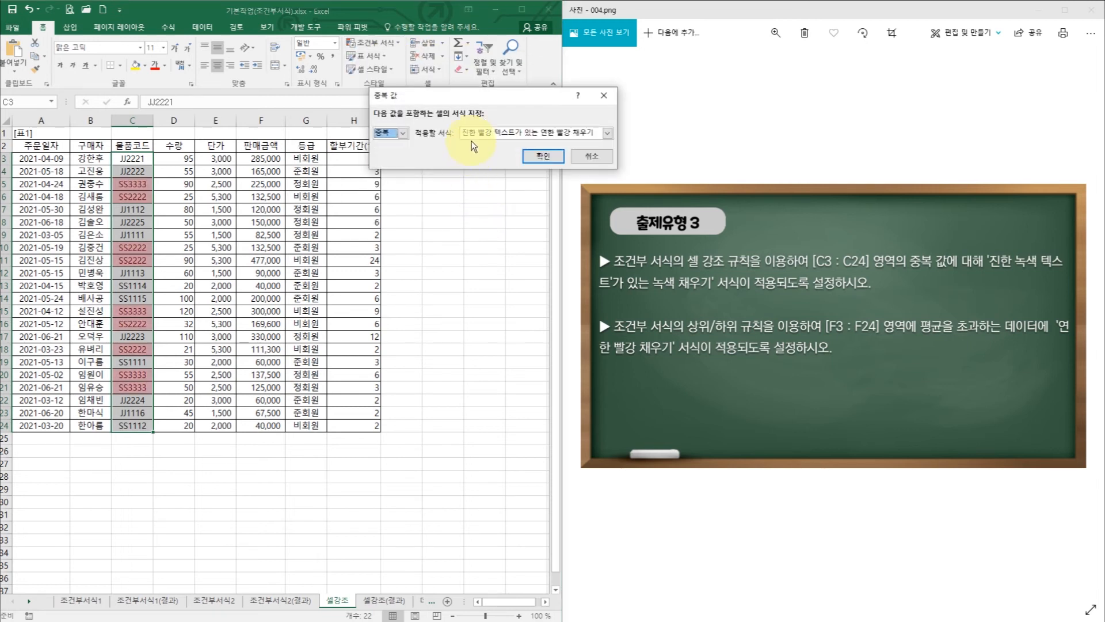
pyautogui.click(609, 133)
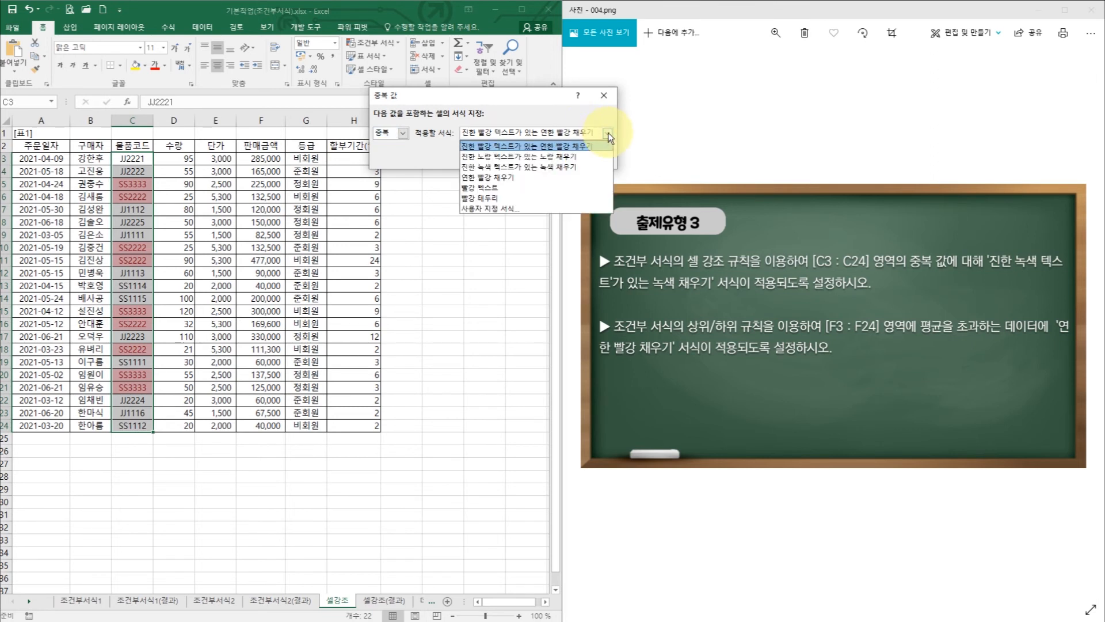
pyautogui.click(533, 167)
pyautogui.click(541, 157)
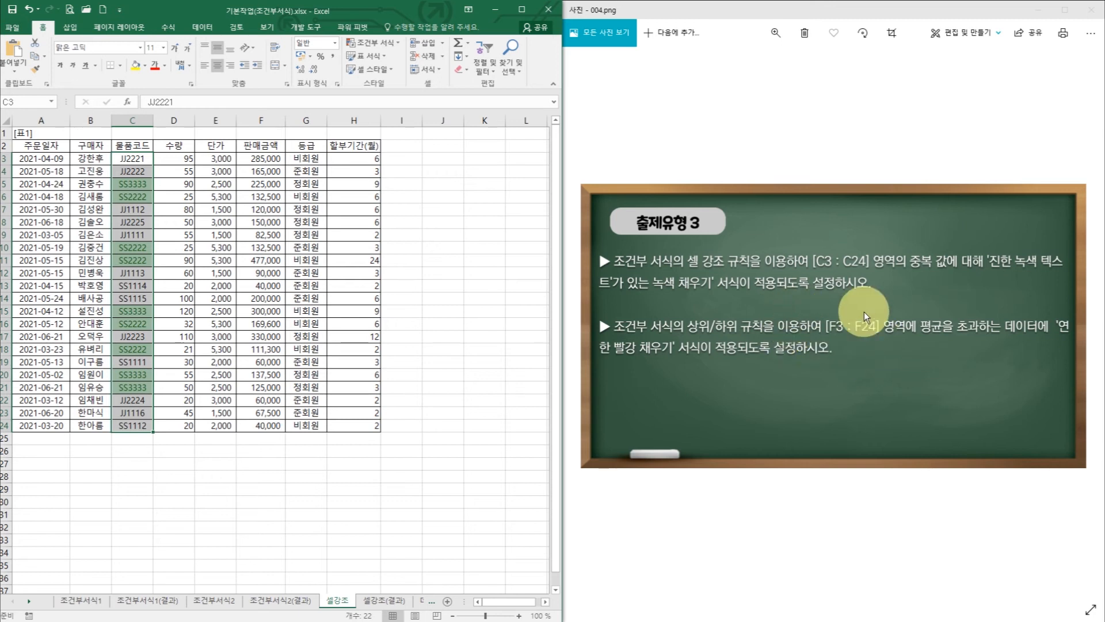
# Highlight above-average values in F3:F24 with a top/bottom rule using the light red fill (연한 빨강 채우기).
pyautogui.moveTo(263, 160); pyautogui.dragTo(259, 423)
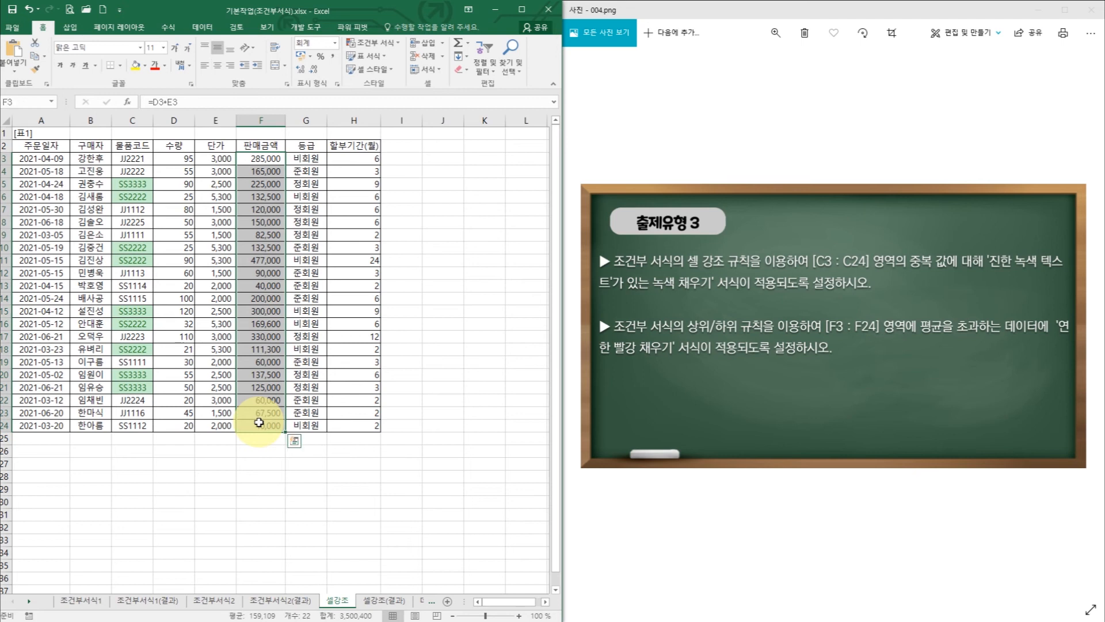
pyautogui.click(375, 43)
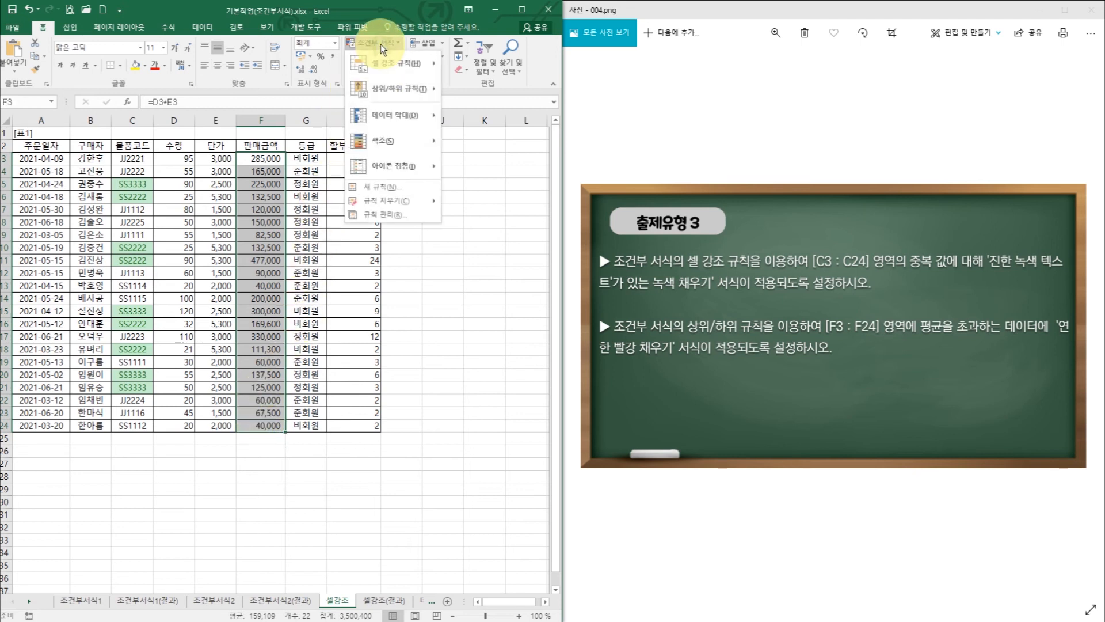
pyautogui.moveTo(383, 85)
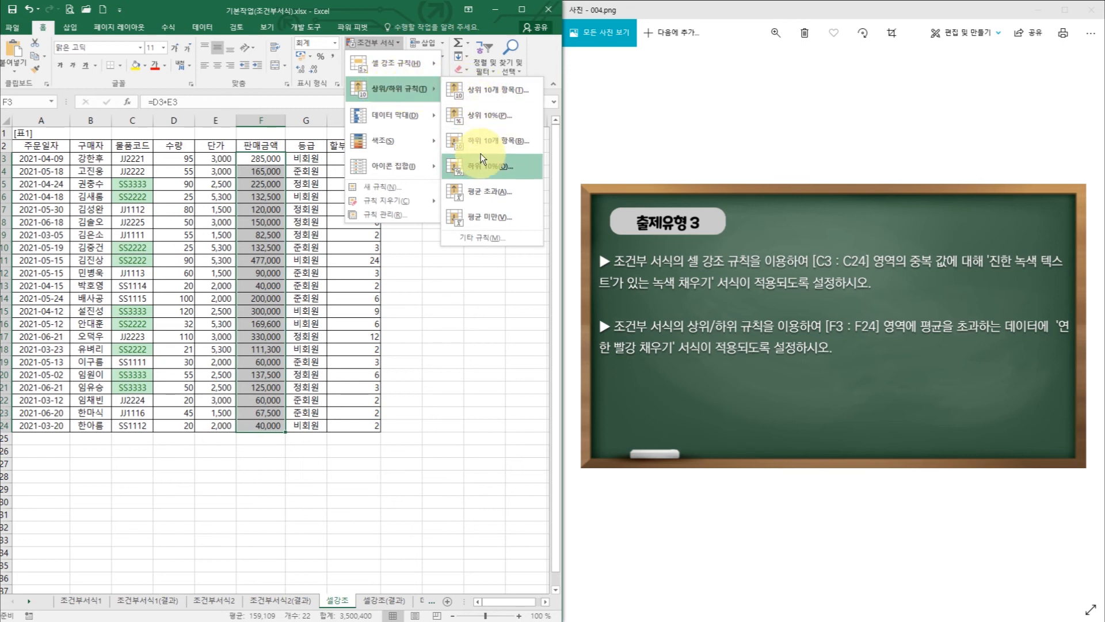
pyautogui.click(482, 192)
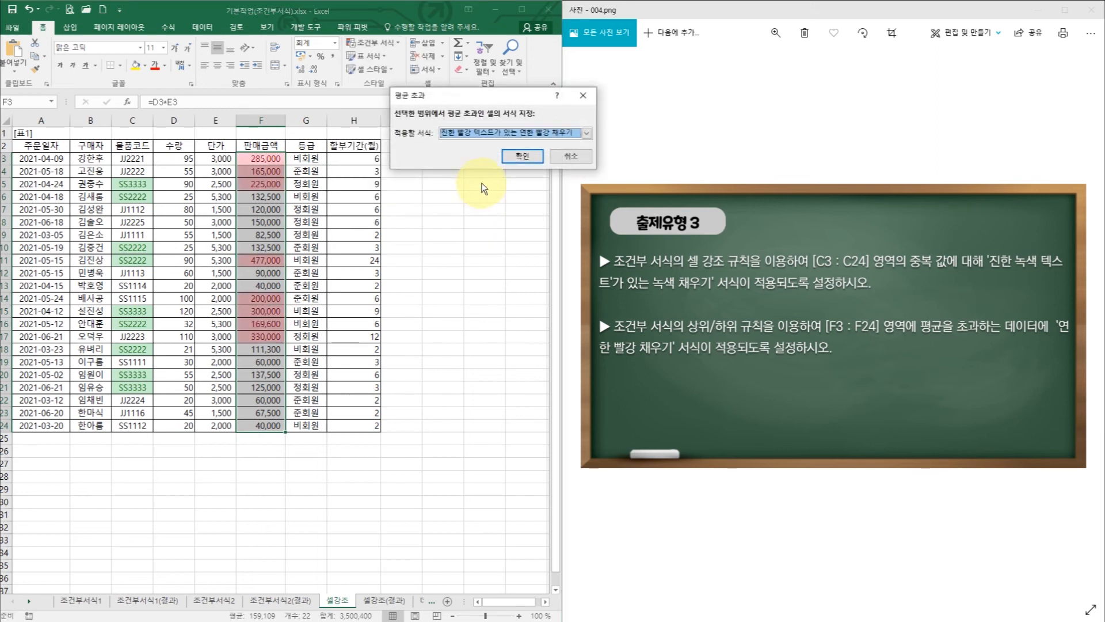
pyautogui.click(583, 134)
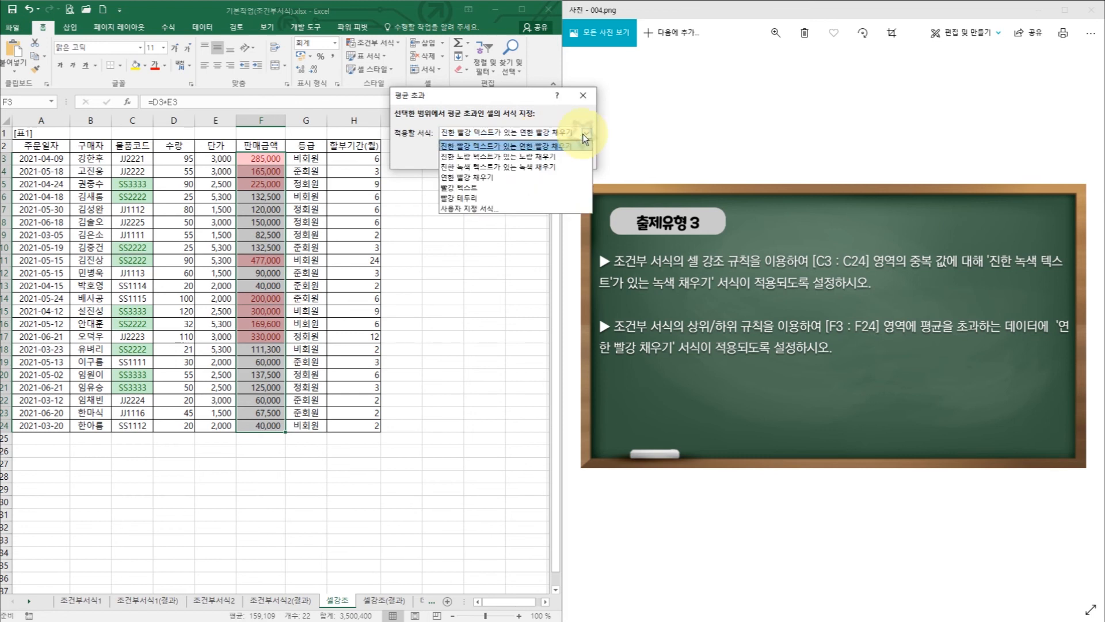
pyautogui.click(492, 177)
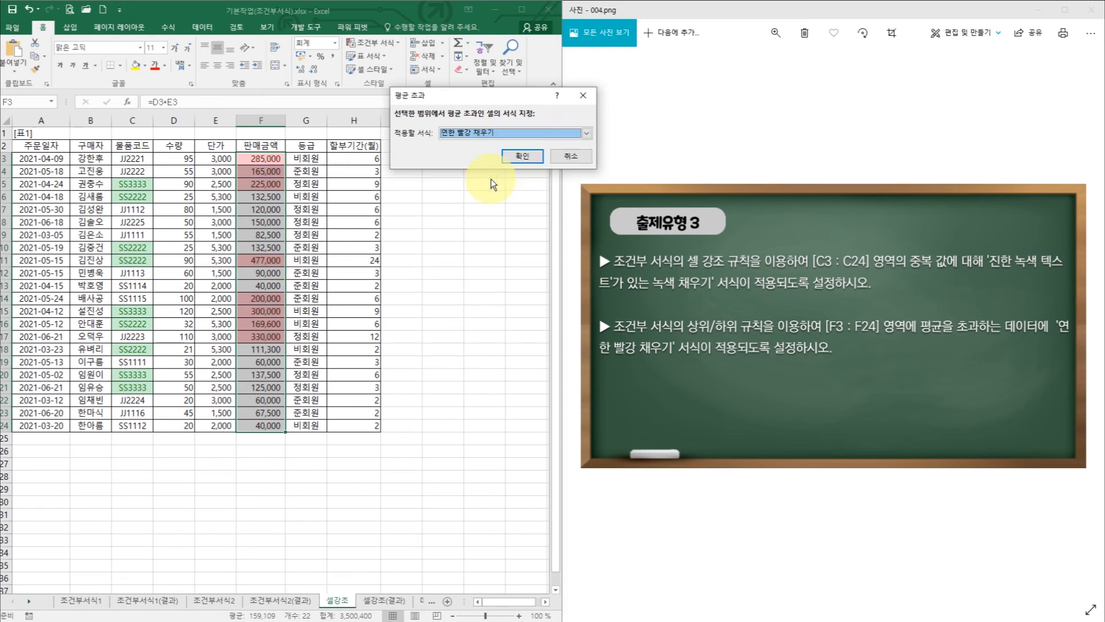
pyautogui.click(512, 157)
pyautogui.click(363, 244)
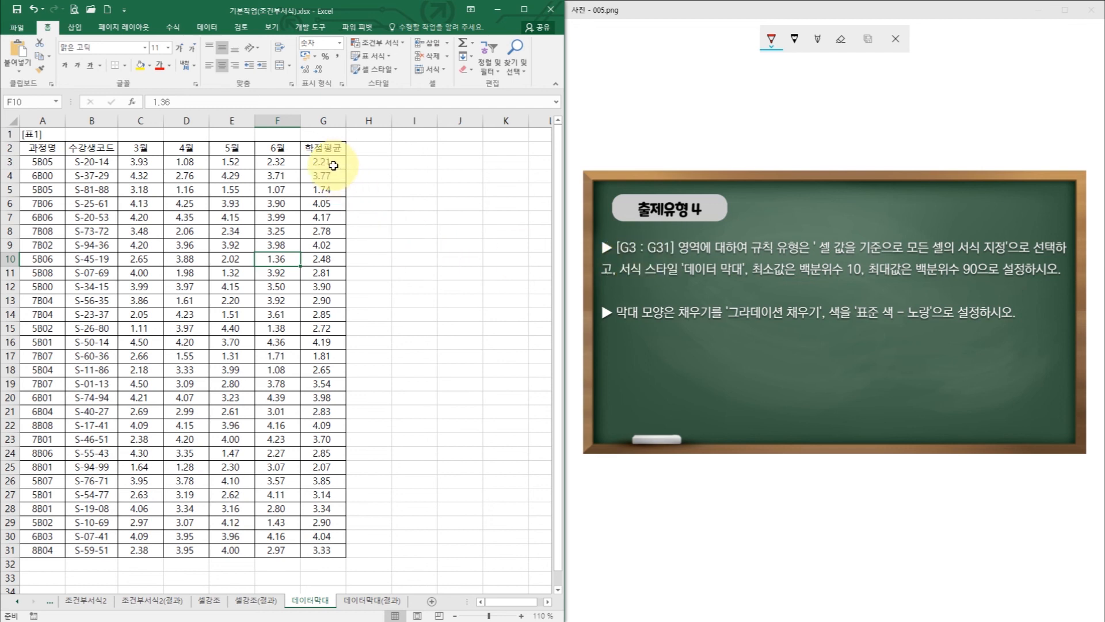
# Start a new conditional formatting rule for G3:G31 and place its dialog over the worksheet, beside the task image.
pyautogui.click(333, 165)
pyautogui.moveTo(334, 165); pyautogui.dragTo(329, 554)
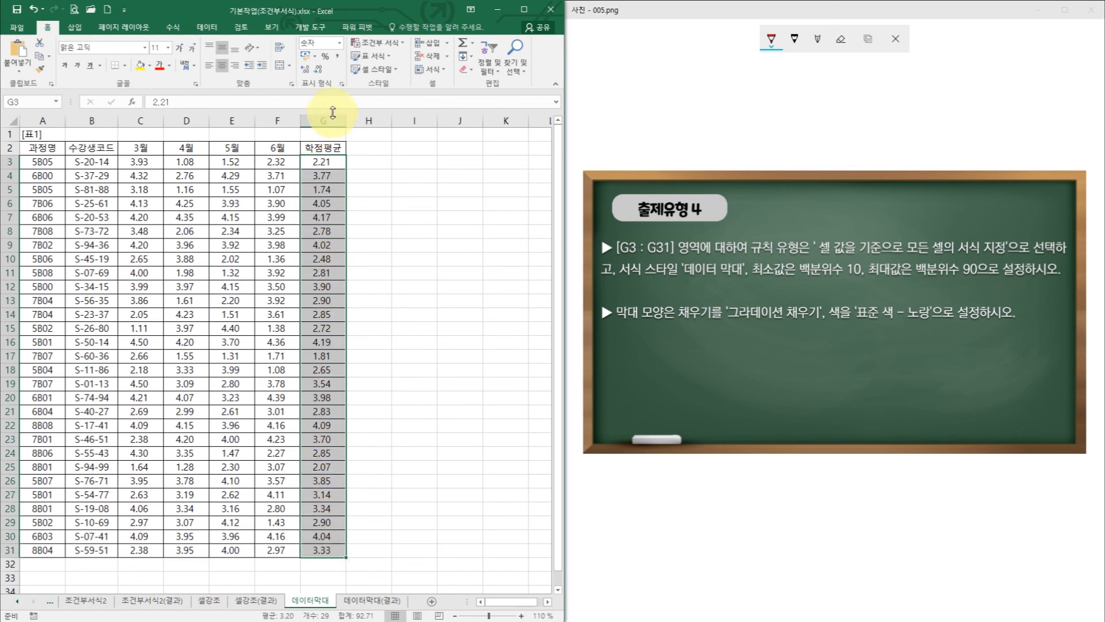
pyautogui.click(387, 46)
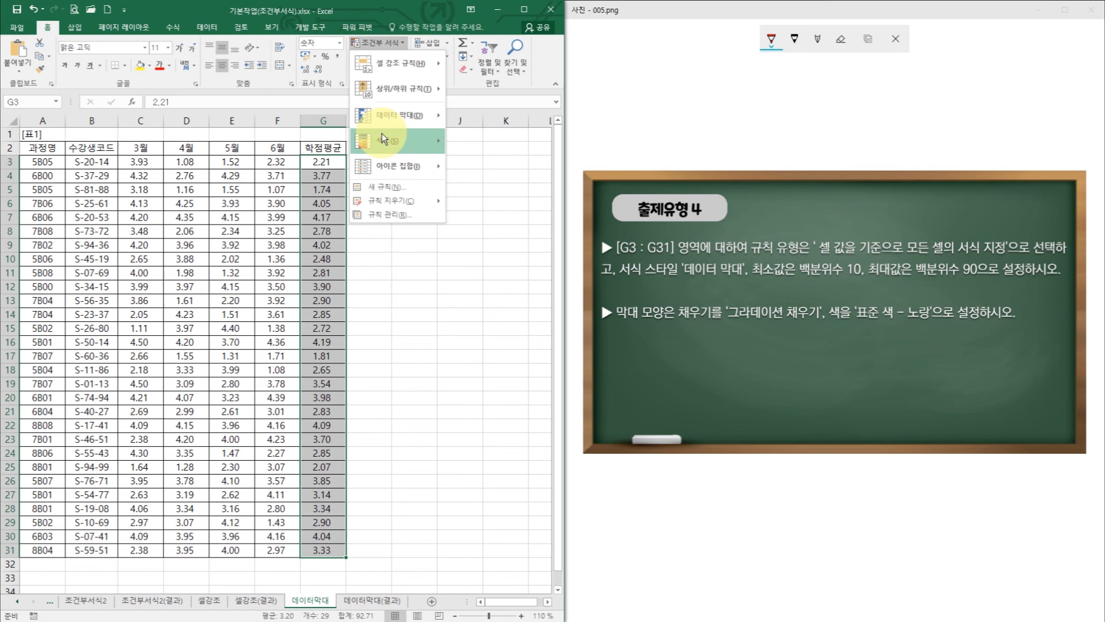
pyautogui.click(382, 186)
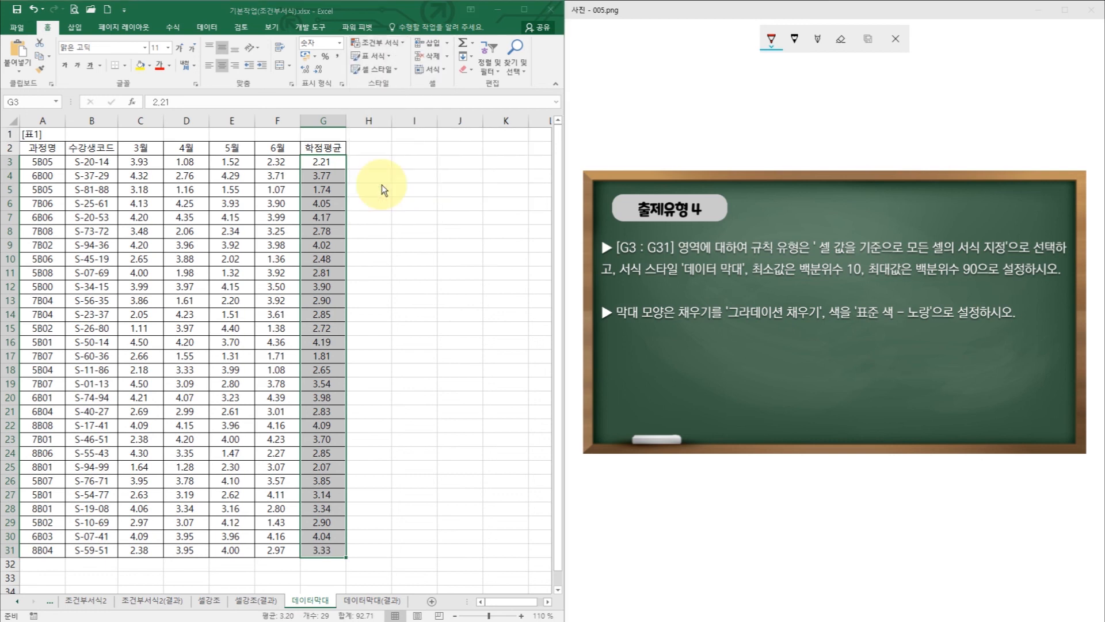
pyautogui.moveTo(812, 156); pyautogui.dragTo(318, 186)
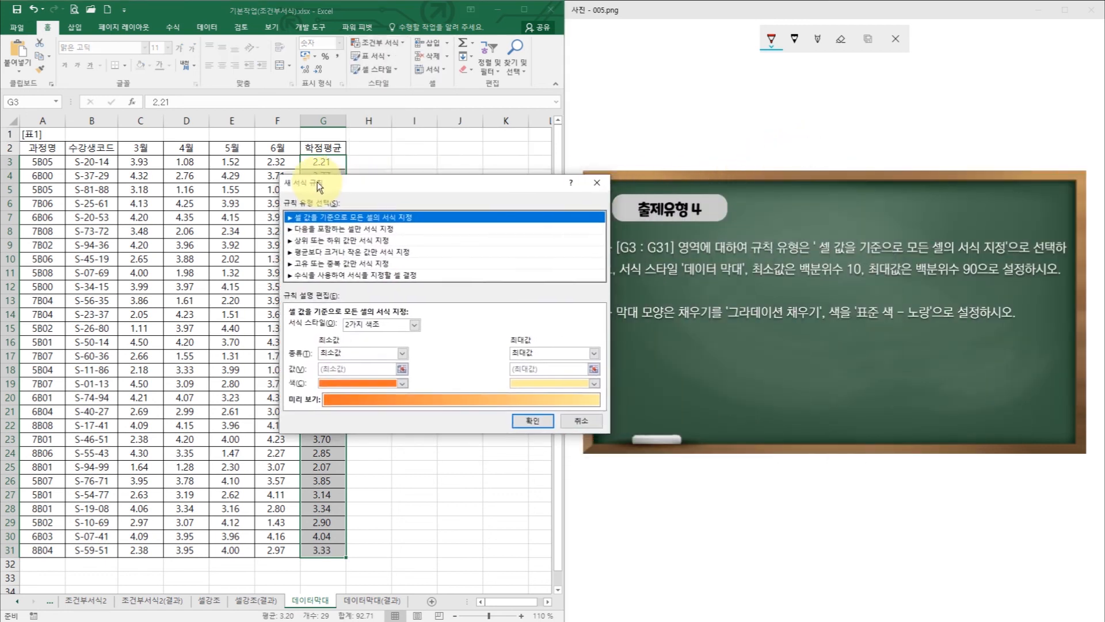
# Underline the required rule type in the task image and choose '셀 값을 기준으로 모든 셀의 서식 지정' for the new rule.
pyautogui.click(821, 259)
pyautogui.moveTo(819, 258); pyautogui.dragTo(1004, 263)
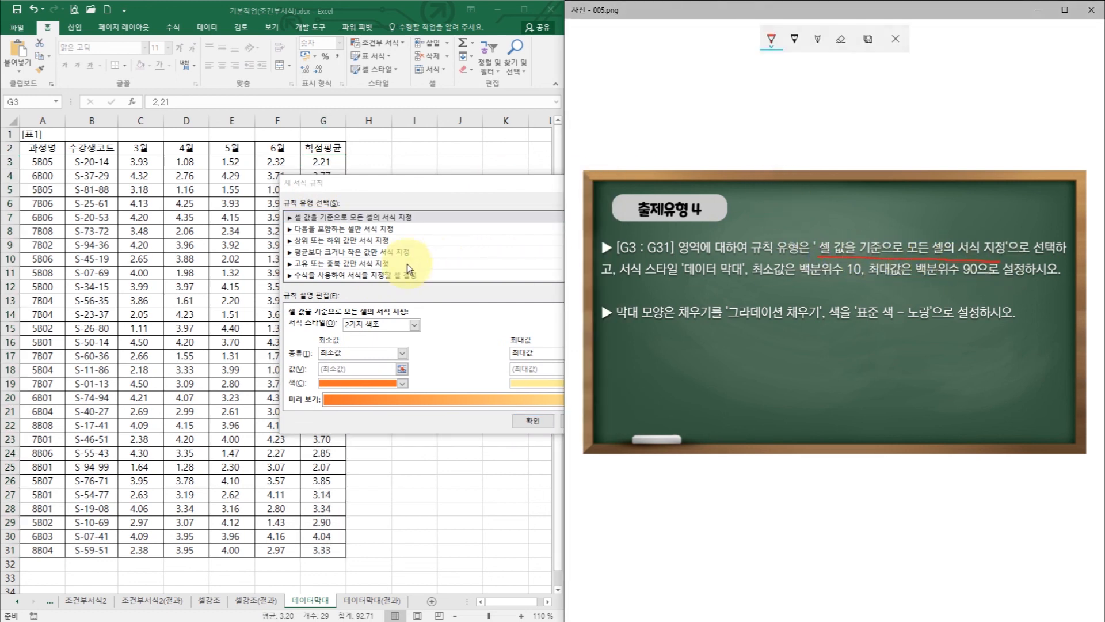
pyautogui.click(329, 224)
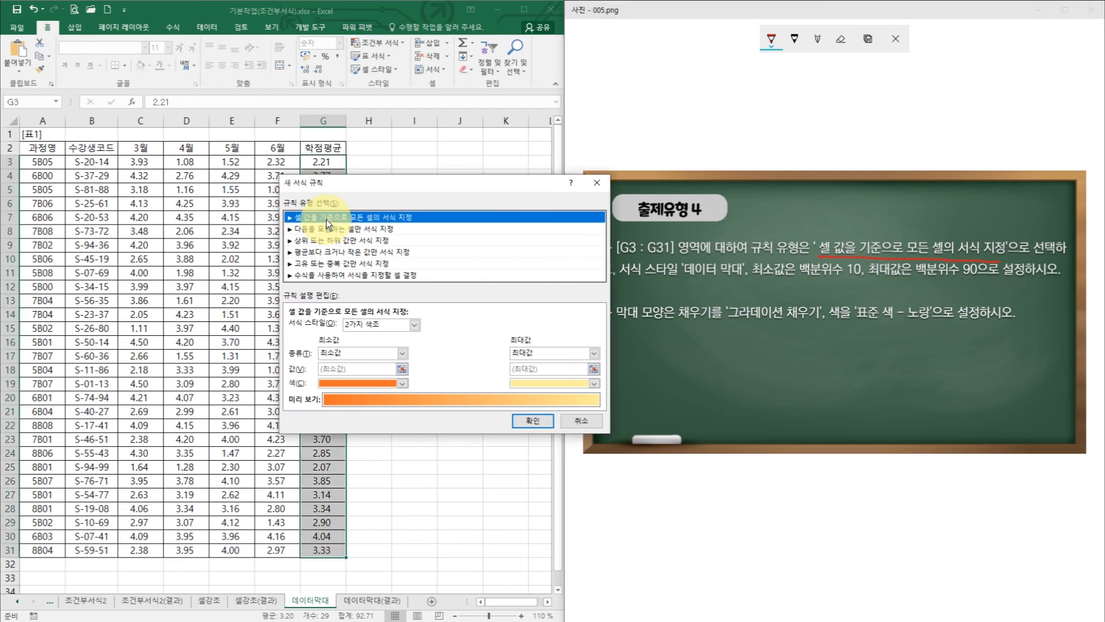
# Set the rule's format style to data bar (데이터 막대), with minimum percentile (백분위수) 10 and maximum percentile 90.
pyautogui.click(412, 324)
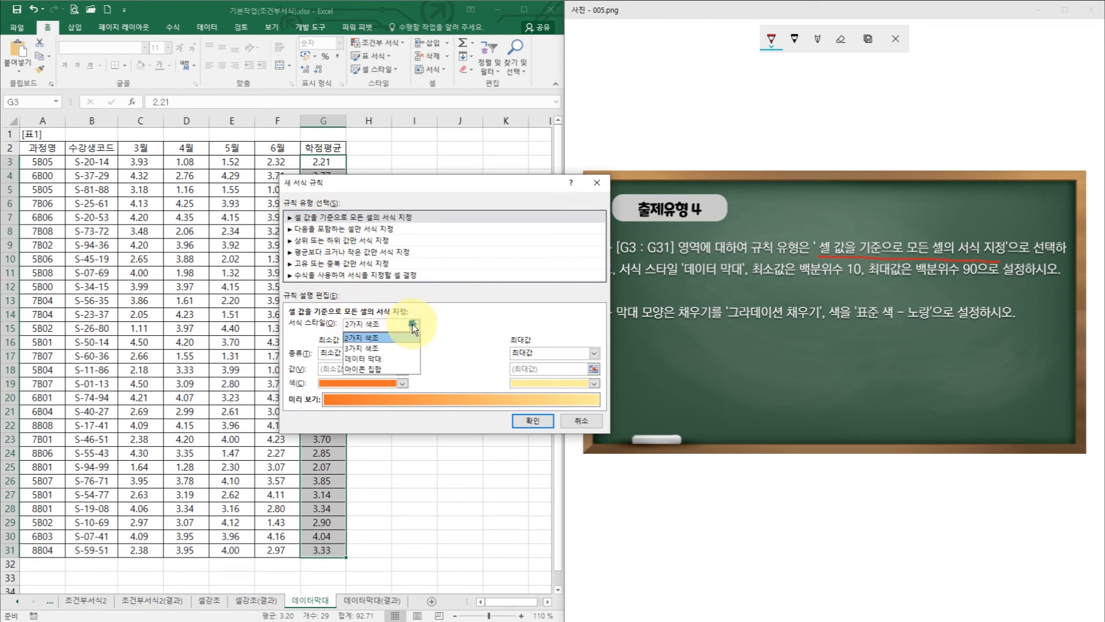
pyautogui.click(384, 359)
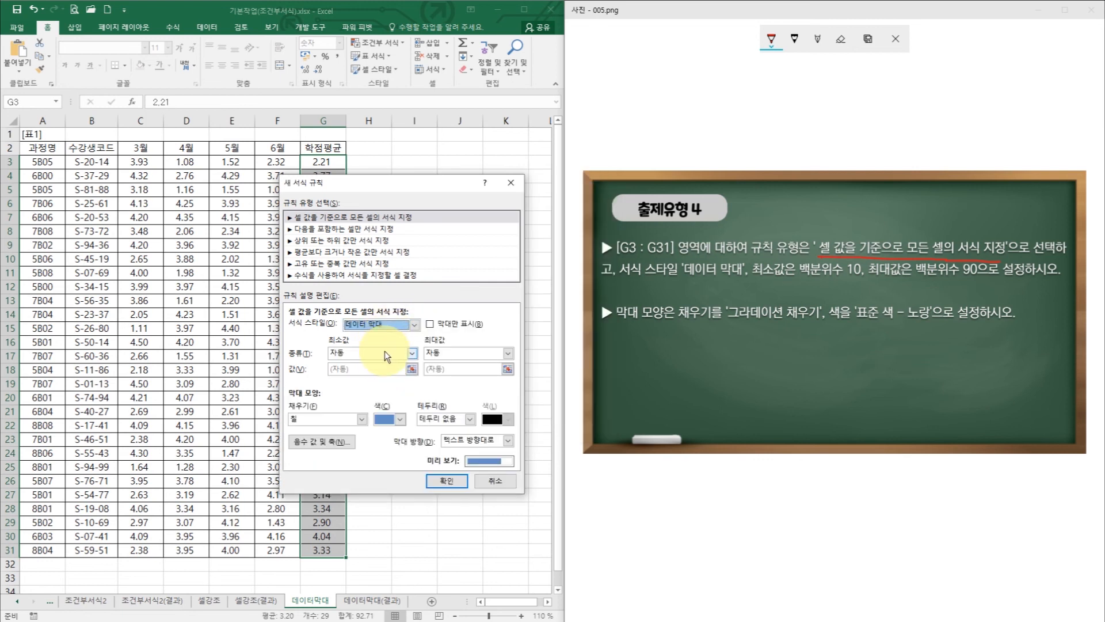
pyautogui.click(385, 353)
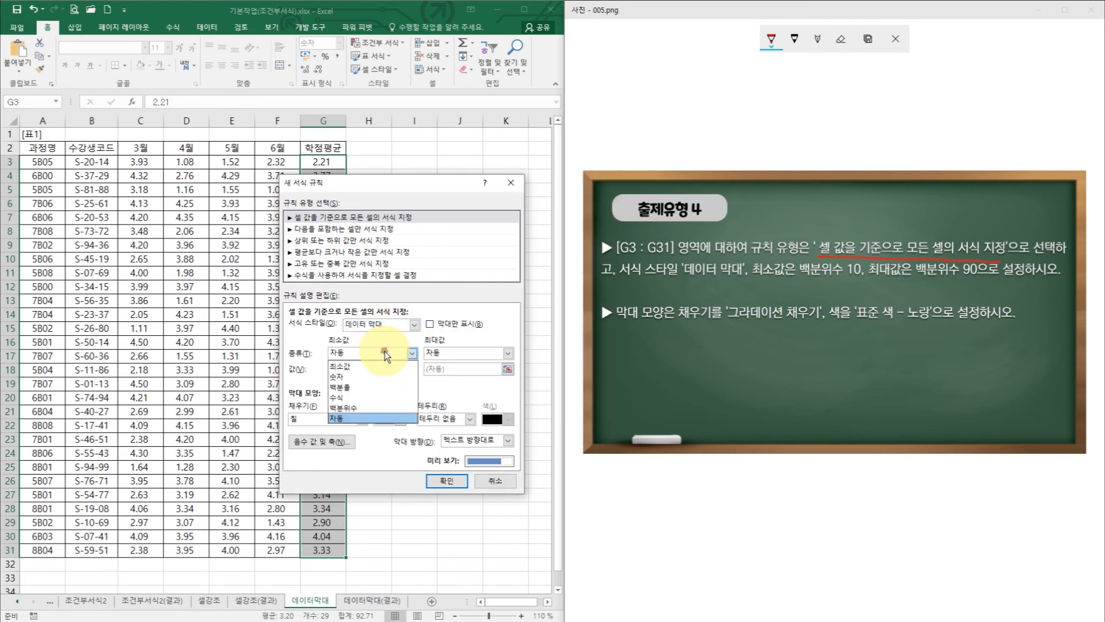
pyautogui.click(364, 409)
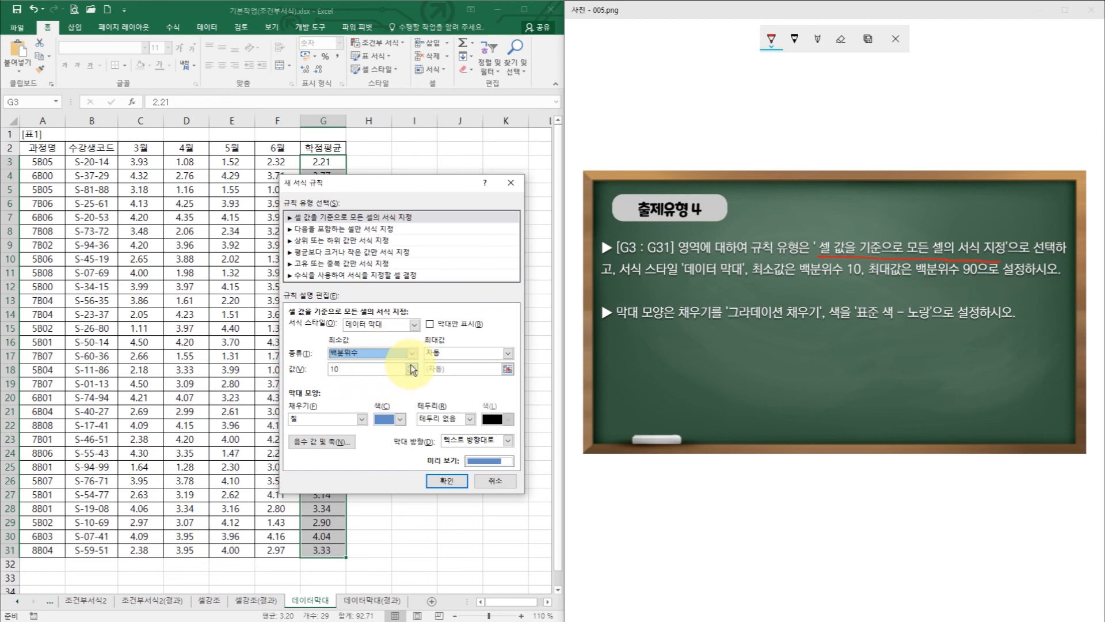
pyautogui.click(463, 353)
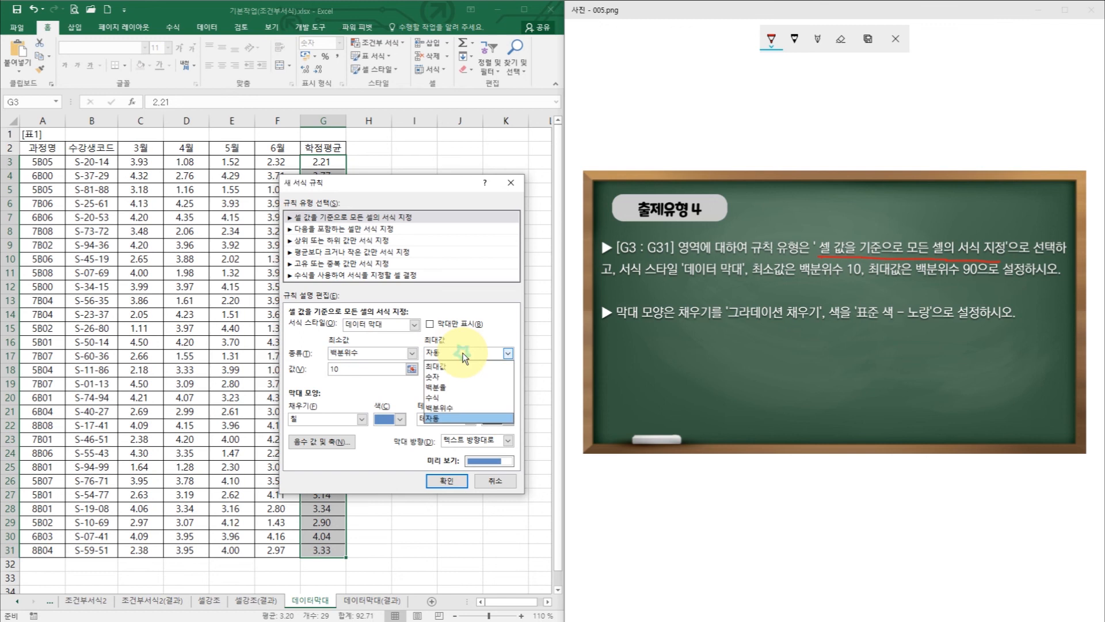
pyautogui.click(460, 408)
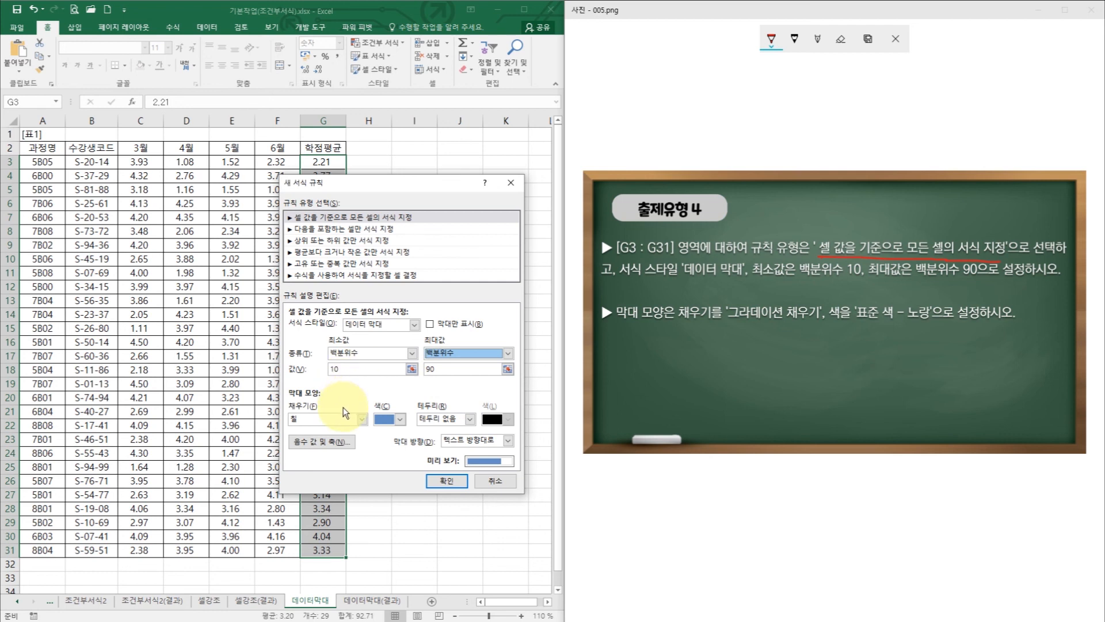
# Give the data bars a gradient fill (그라데이션 채우기) in standard yellow and apply the rule to G3:G31.
pyautogui.click(350, 419)
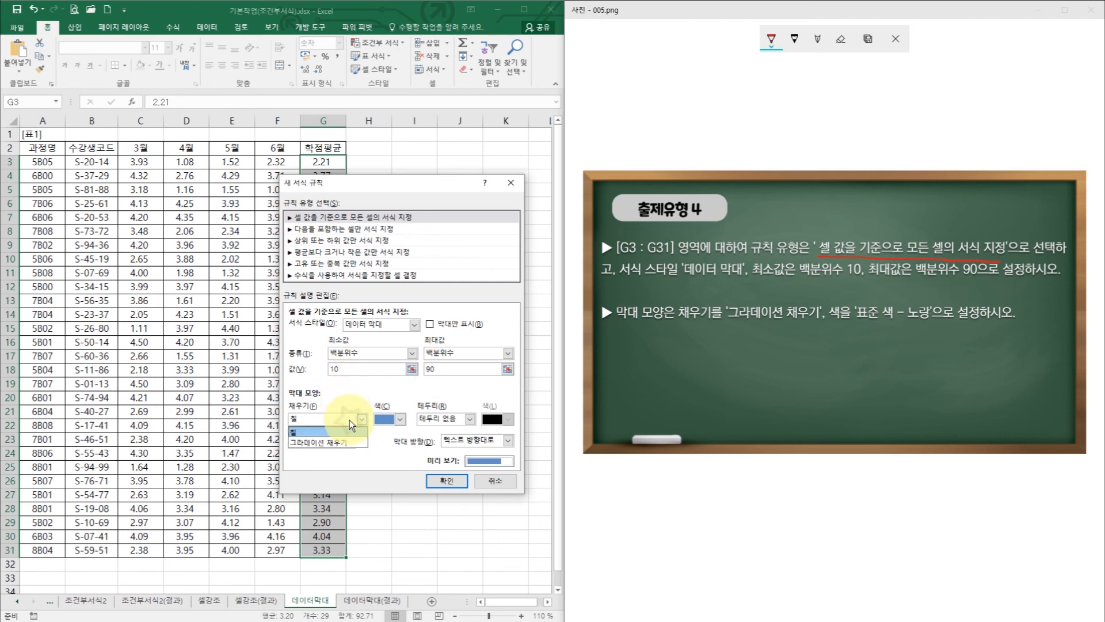
pyautogui.click(341, 441)
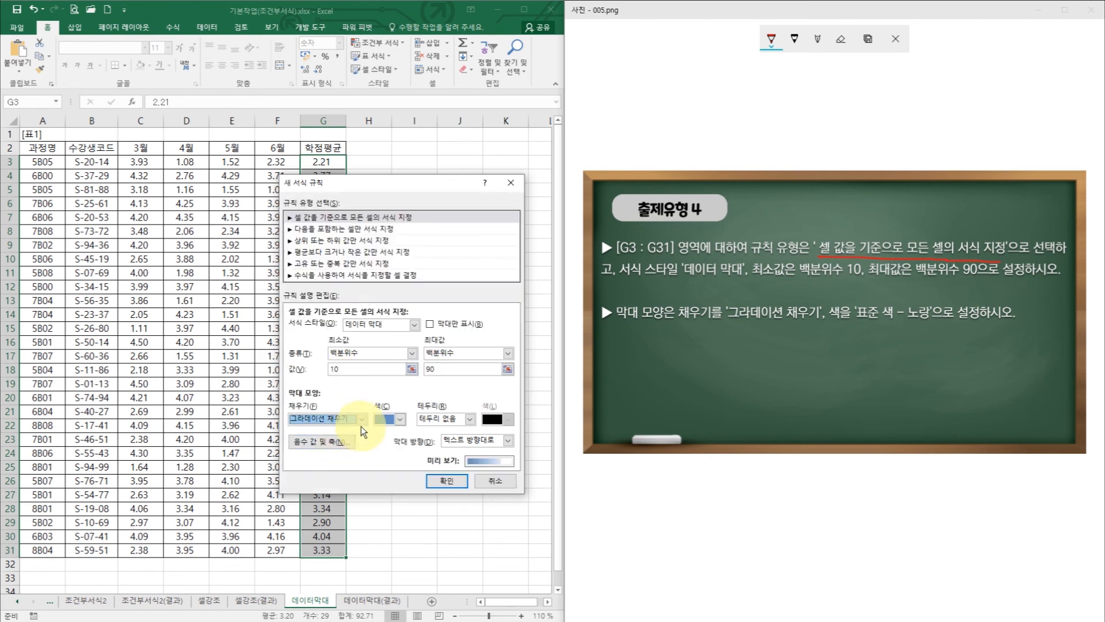
pyautogui.click(397, 419)
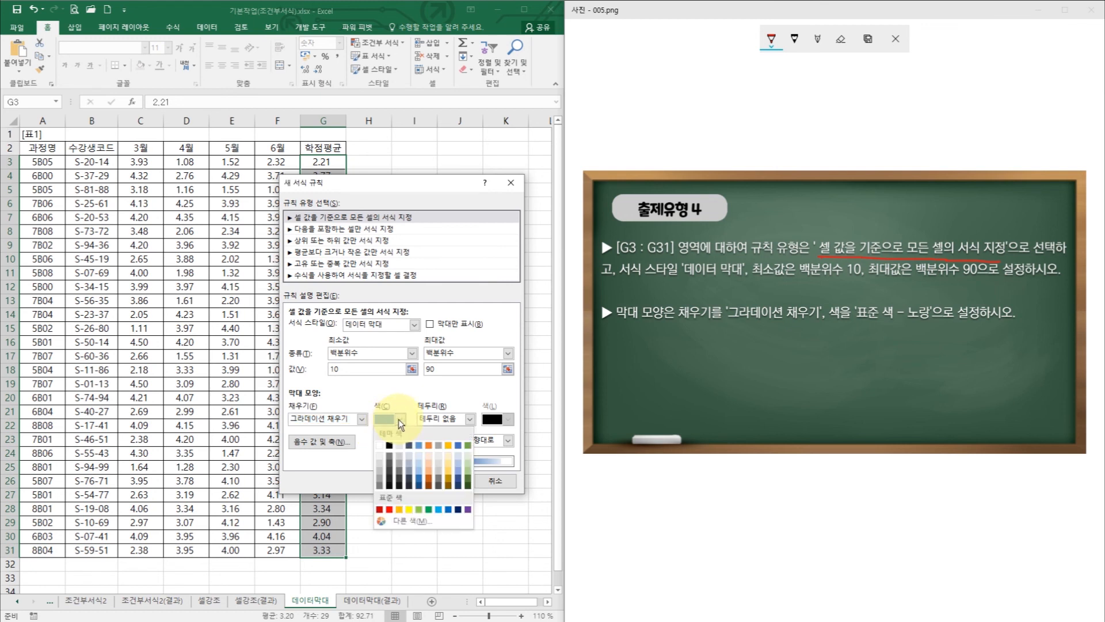
pyautogui.click(406, 510)
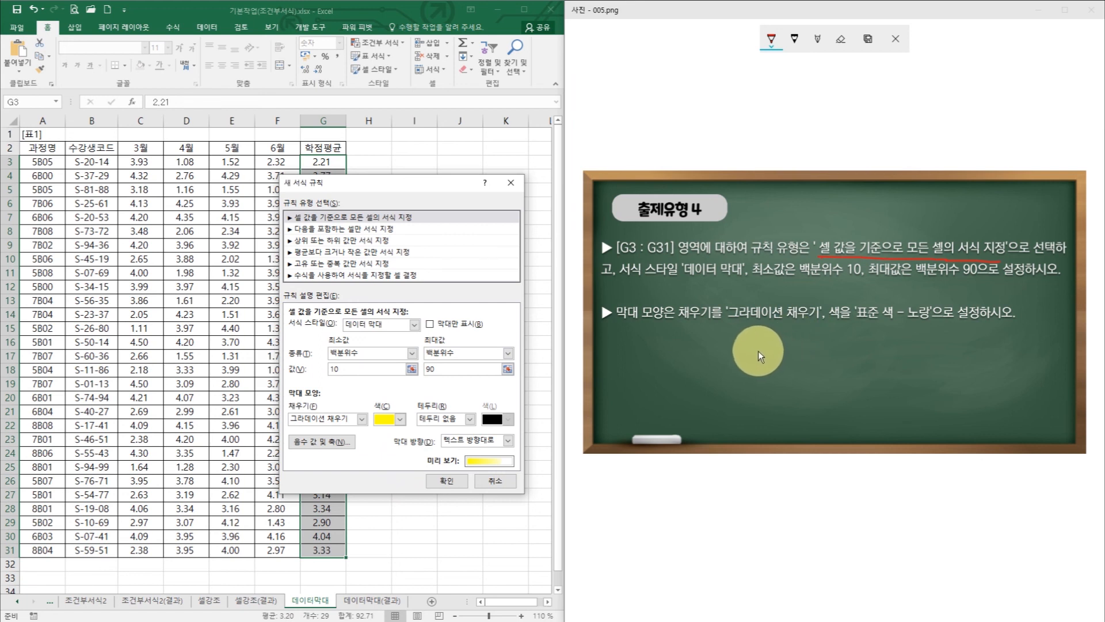
pyautogui.click(449, 482)
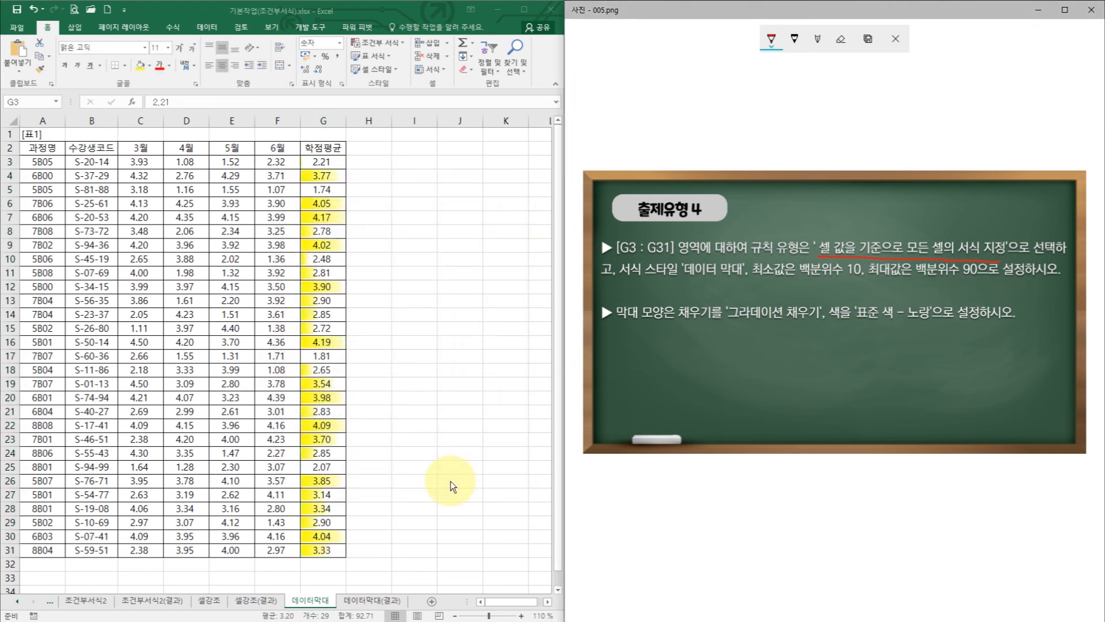